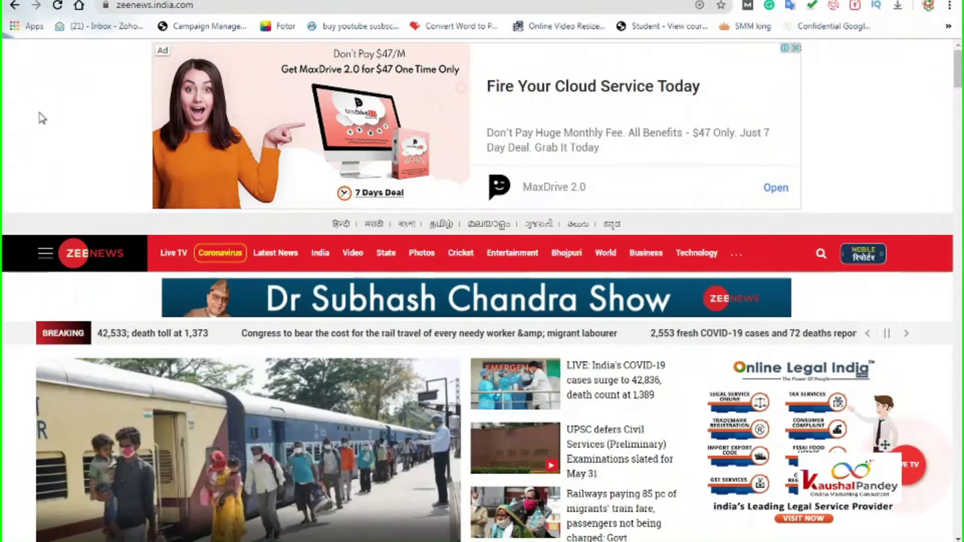
Examine the display ads on the Zee News home page, from the banner above the header to the Photos section
{"action": "left_click", "coordinate": [181, 5]}
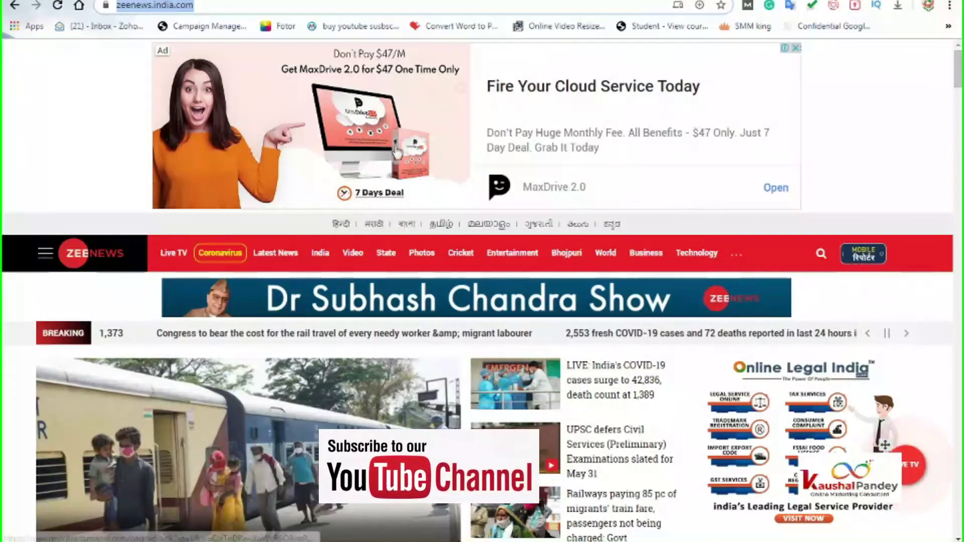
{"action": "scroll", "coordinate": [403, 343], "scroll_direction": "down", "scroll_amount": 10}
{"action": "scroll", "coordinate": [403, 316], "scroll_direction": "up", "scroll_amount": 10}
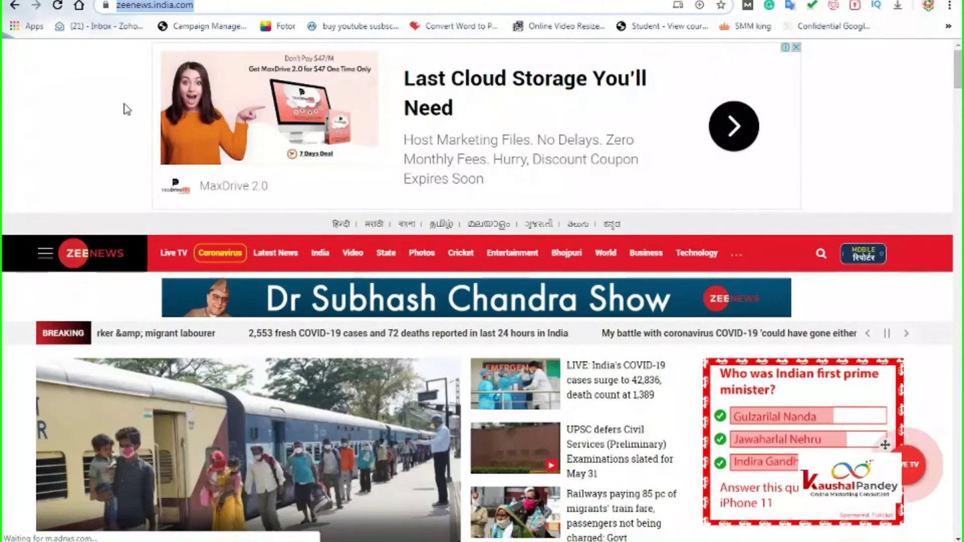
{"action": "scroll", "coordinate": [870, 382], "scroll_direction": "down", "scroll_amount": 8}
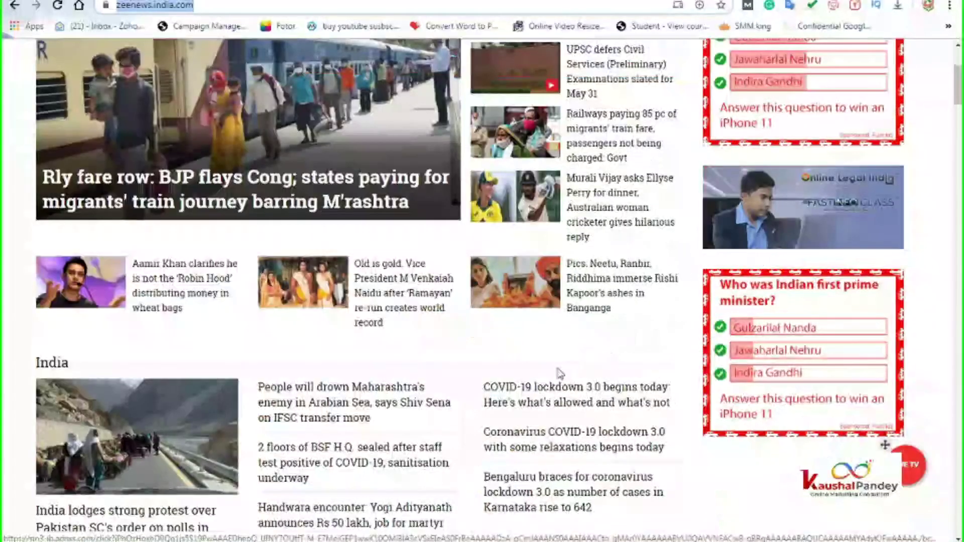
{"action": "scroll", "coordinate": [560, 374], "scroll_direction": "up", "scroll_amount": 8}
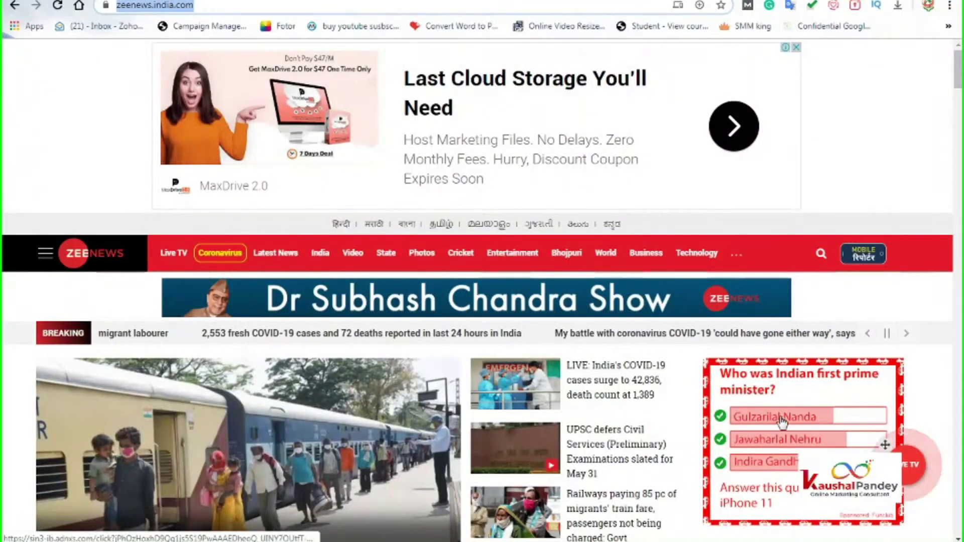
{"action": "scroll", "coordinate": [800, 418], "scroll_direction": "down", "scroll_amount": 5}
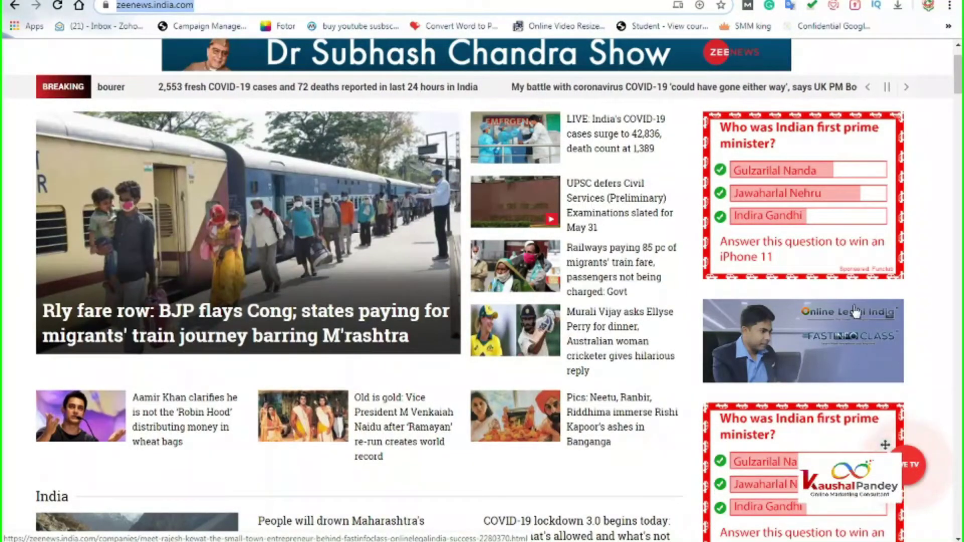
{"action": "scroll", "coordinate": [703, 432], "scroll_direction": "down", "scroll_amount": 12}
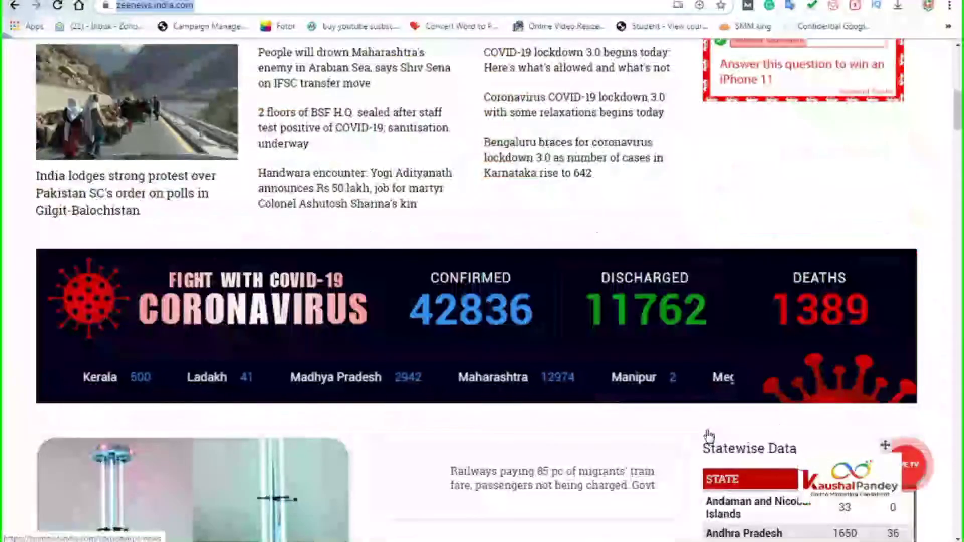
{"action": "scroll", "coordinate": [702, 433], "scroll_direction": "down", "scroll_amount": 5}
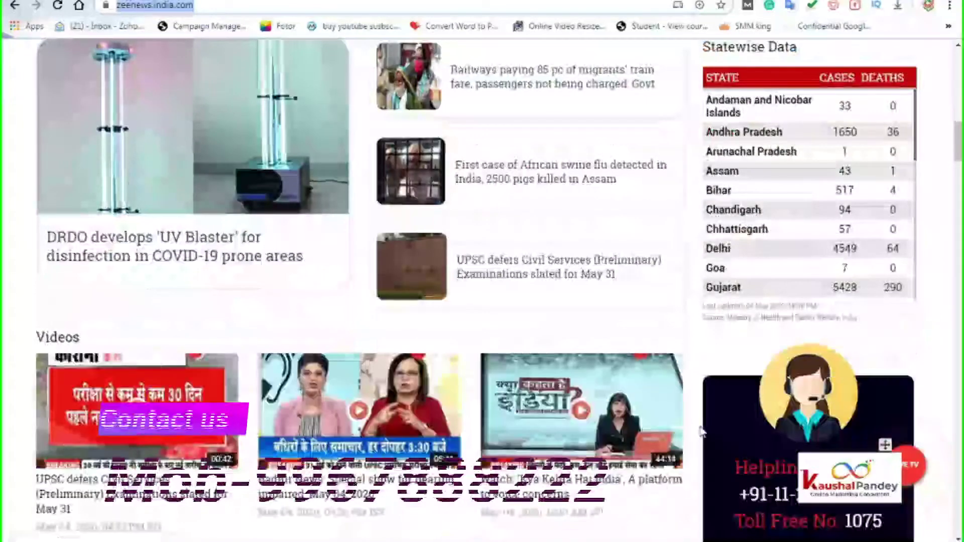
{"action": "scroll", "coordinate": [580, 423], "scroll_direction": "down", "scroll_amount": 4}
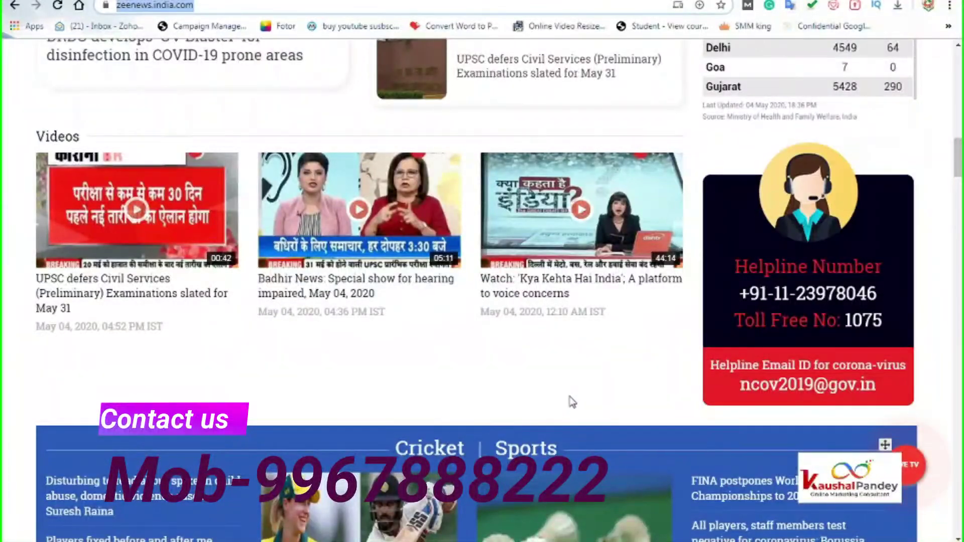
{"action": "scroll", "coordinate": [564, 370], "scroll_direction": "down", "scroll_amount": 12}
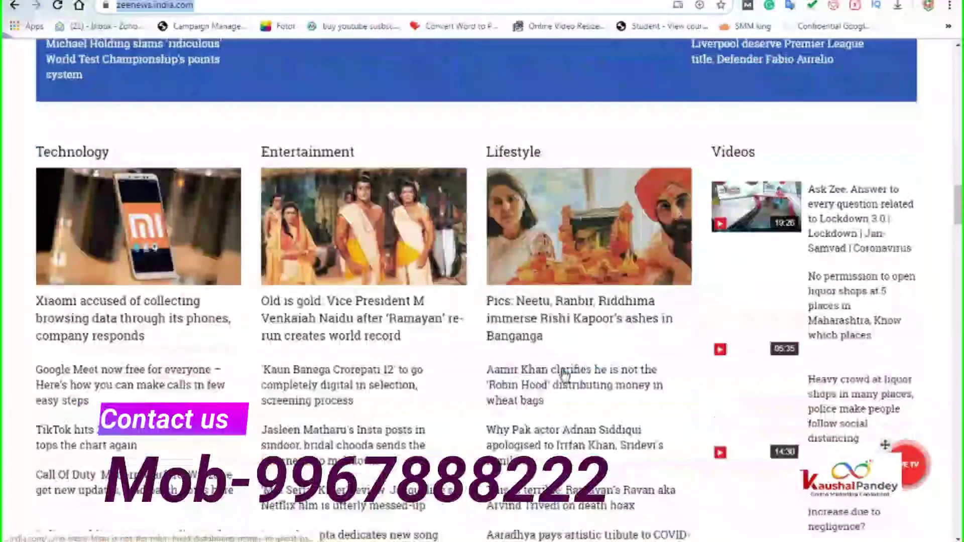
{"action": "scroll", "coordinate": [564, 375], "scroll_direction": "down", "scroll_amount": 15}
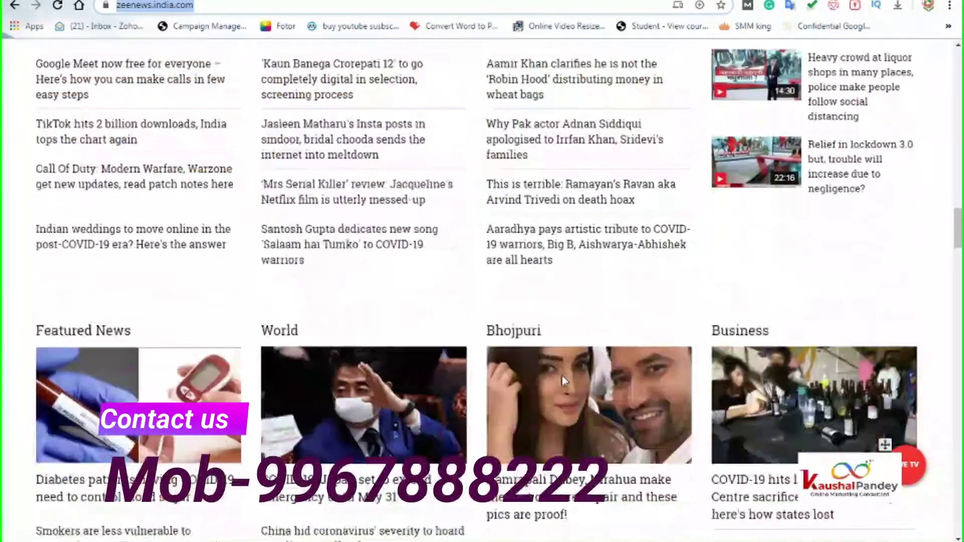
{"action": "scroll", "coordinate": [564, 381], "scroll_direction": "down", "scroll_amount": 3}
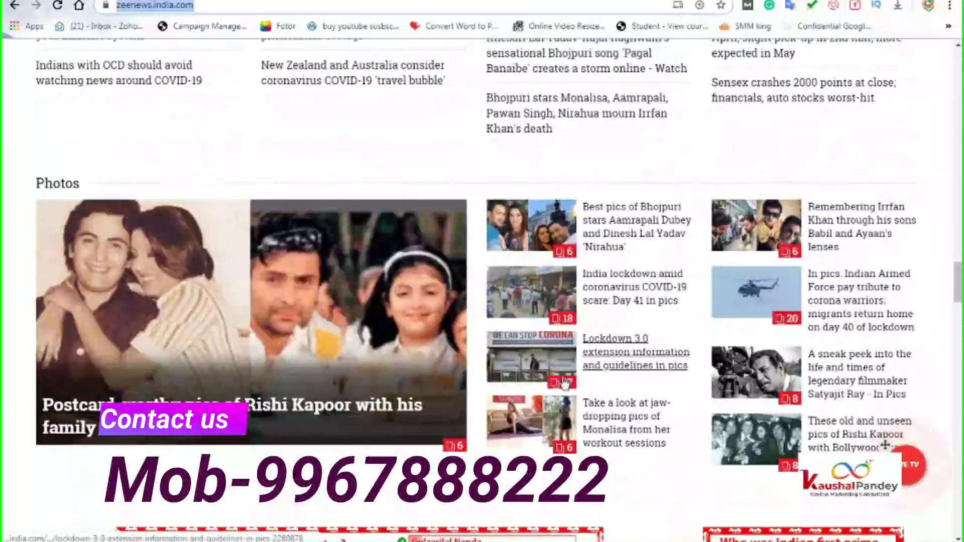
{"action": "scroll", "coordinate": [564, 383], "scroll_direction": "down", "scroll_amount": 5}
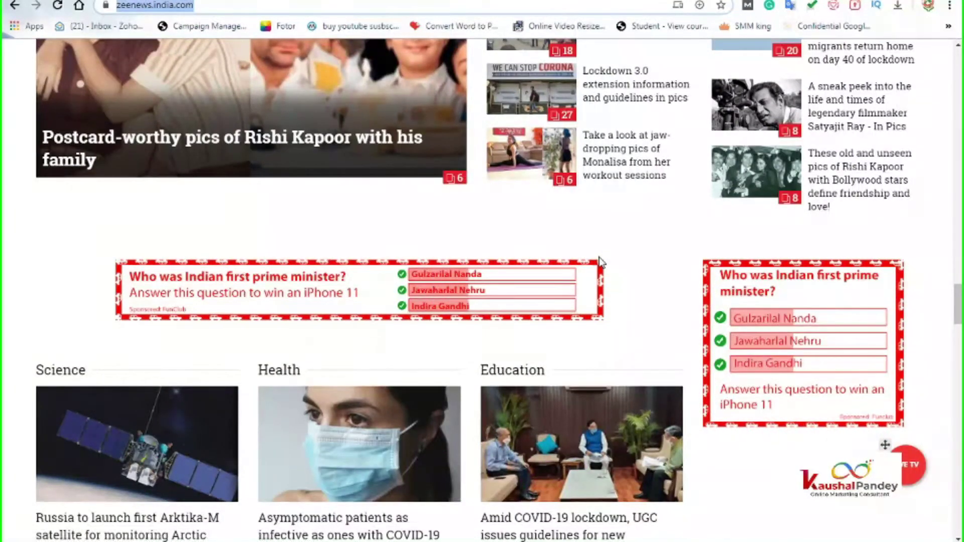
Examine the sponsored content ads in the lower part of the Zee News home page, as far as the footer
{"action": "left_click_drag", "start_coordinate": [960, 312], "coordinate": [961, 404]}
{"action": "scroll", "coordinate": [961, 420], "scroll_direction": "down", "scroll_amount": 5}
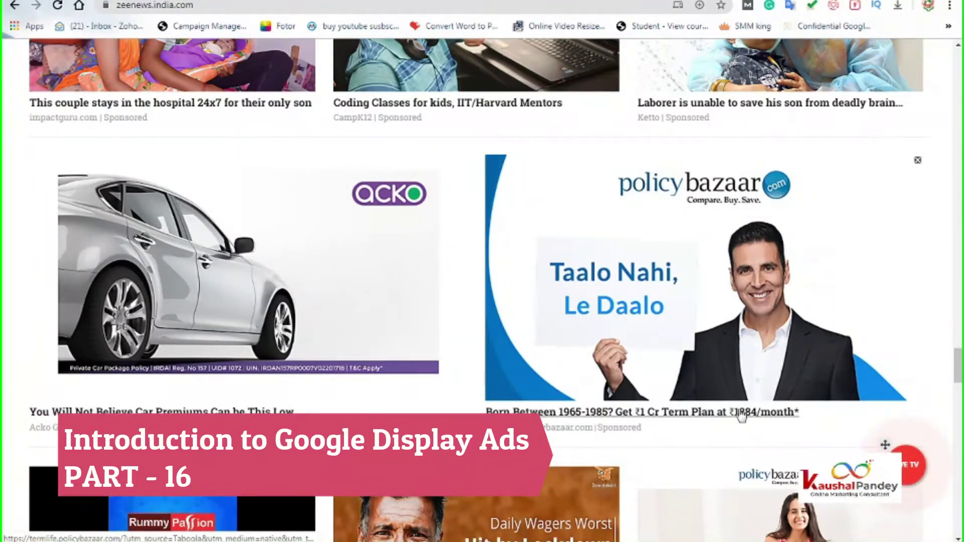
{"action": "scroll", "coordinate": [740, 409], "scroll_direction": "down", "scroll_amount": 5}
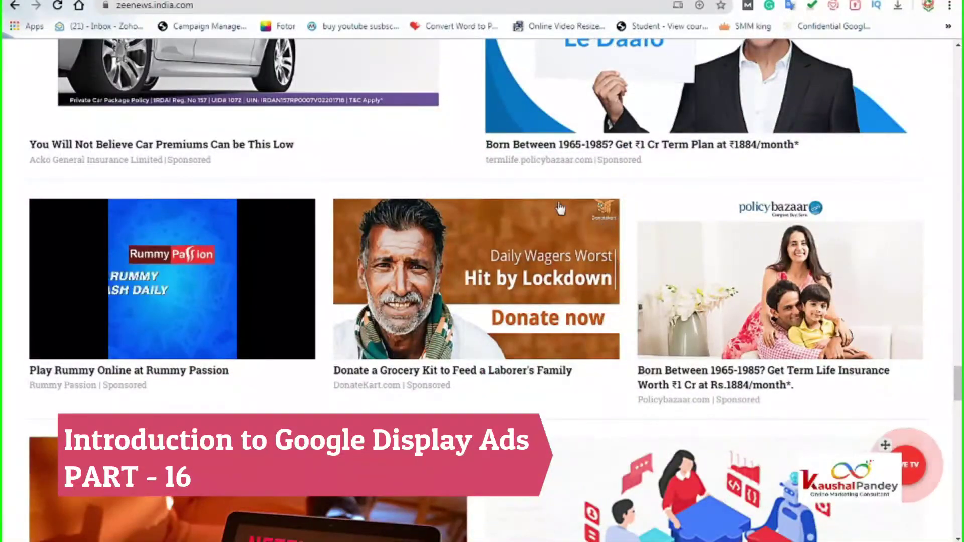
{"action": "scroll", "coordinate": [636, 329], "scroll_direction": "down", "scroll_amount": 7}
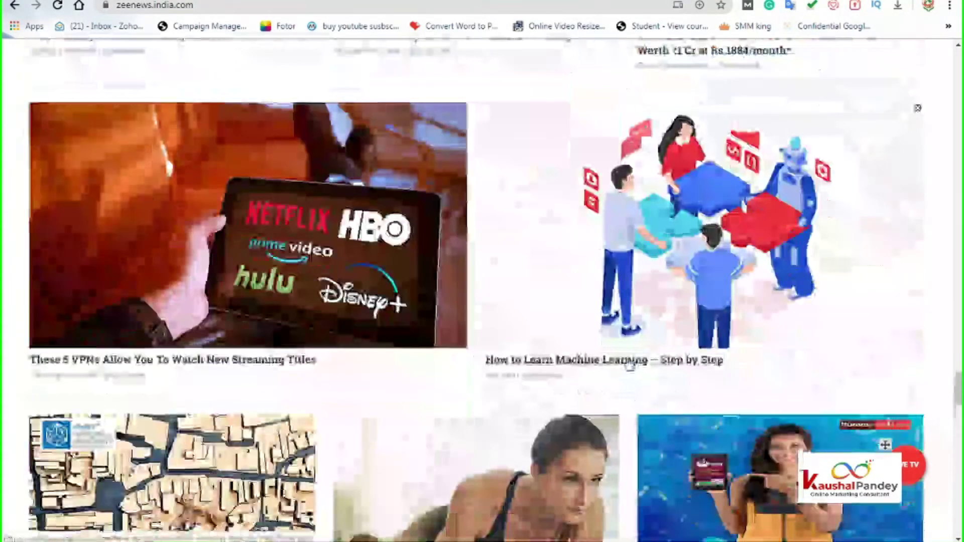
{"action": "scroll", "coordinate": [628, 362], "scroll_direction": "down", "scroll_amount": 1}
{"action": "scroll", "coordinate": [628, 362], "scroll_direction": "down", "scroll_amount": 4}
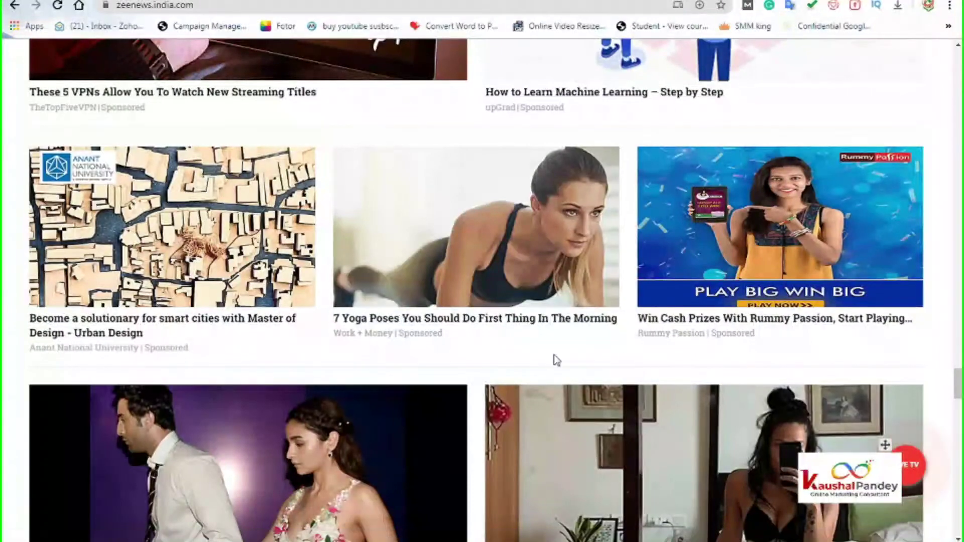
{"action": "scroll", "coordinate": [439, 355], "scroll_direction": "down", "scroll_amount": 2}
{"action": "scroll", "coordinate": [403, 395], "scroll_direction": "down", "scroll_amount": 11}
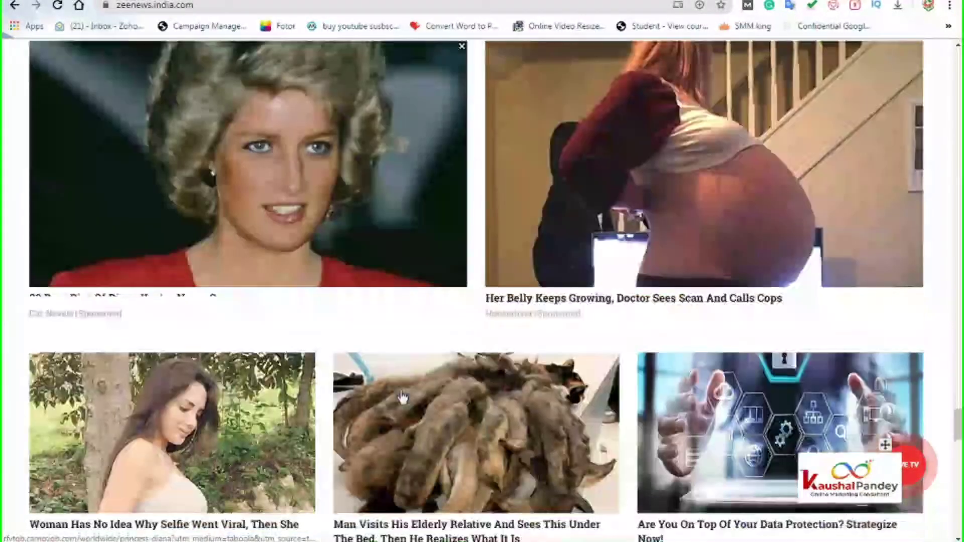
{"action": "scroll", "coordinate": [403, 396], "scroll_direction": "down", "scroll_amount": 15}
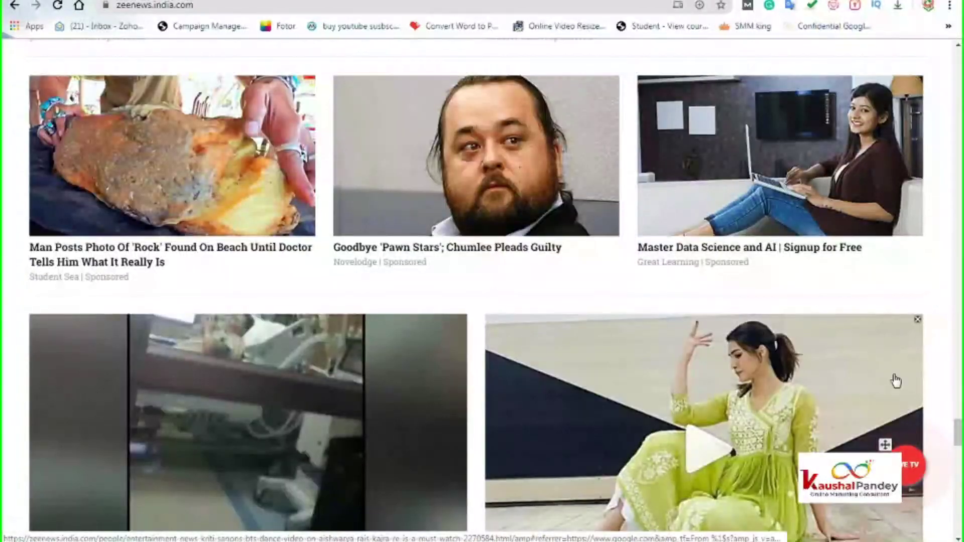
{"action": "scroll", "coordinate": [549, 405], "scroll_direction": "down", "scroll_amount": 10}
{"action": "scroll", "coordinate": [550, 405], "scroll_direction": "down", "scroll_amount": 15}
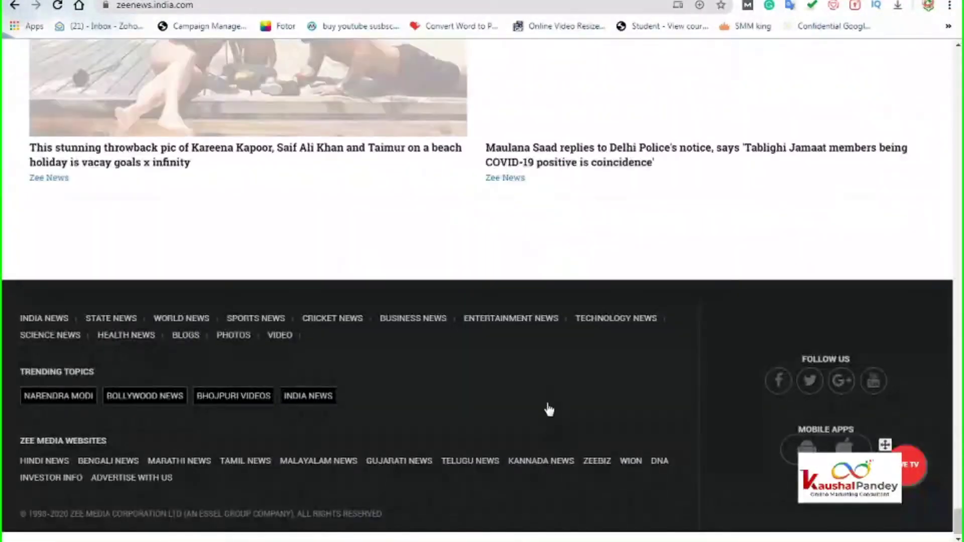
{"action": "scroll", "coordinate": [549, 406], "scroll_direction": "up", "scroll_amount": 5}
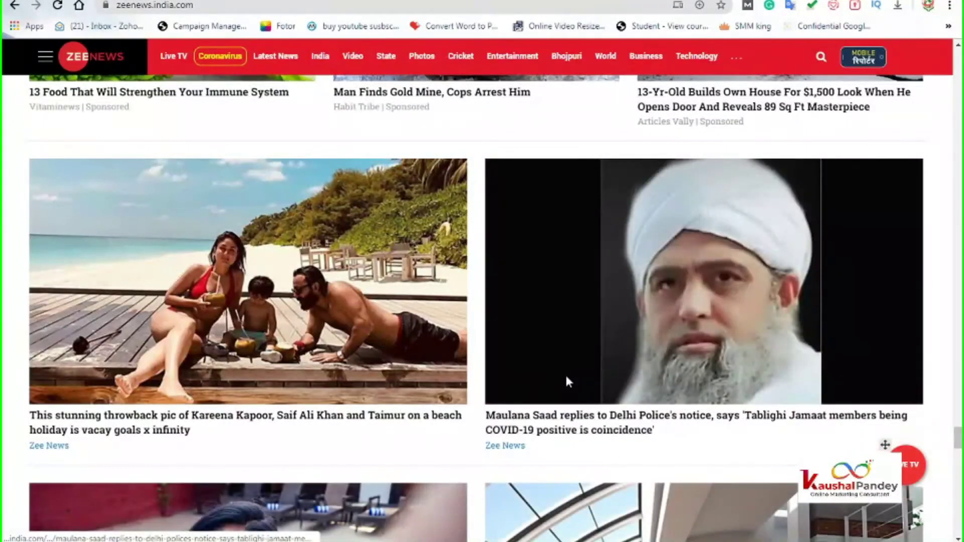
{"action": "scroll", "coordinate": [585, 377], "scroll_direction": "up", "scroll_amount": 20}
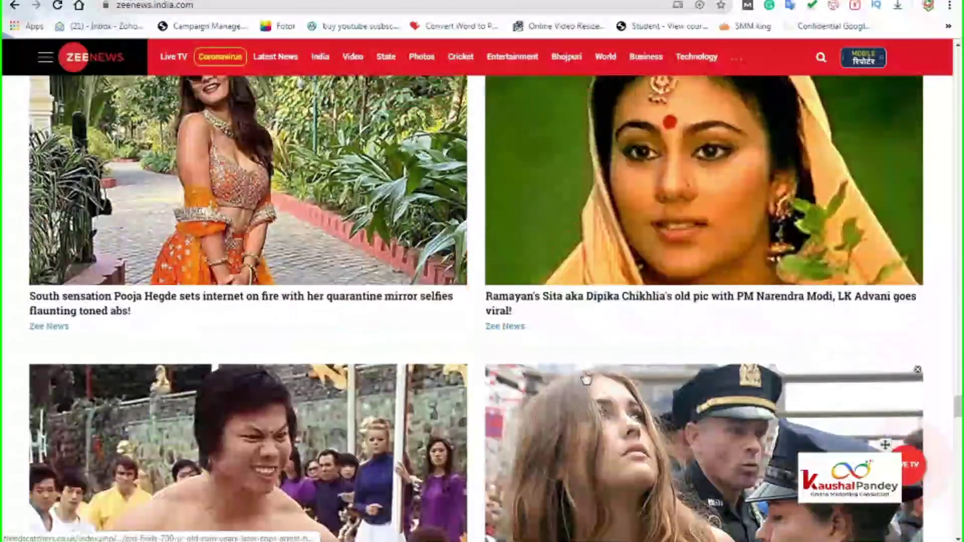
{"action": "scroll", "coordinate": [586, 378], "scroll_direction": "up", "scroll_amount": 10}
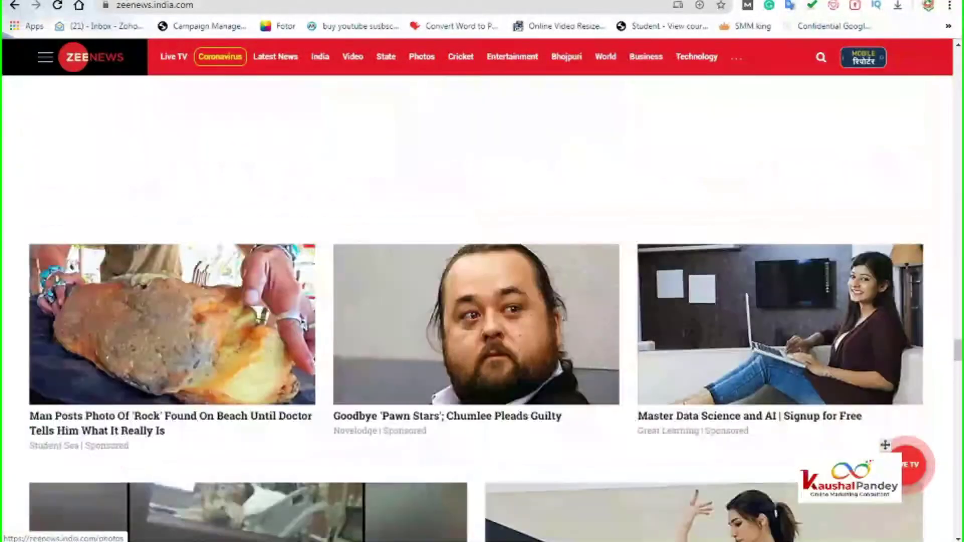
Search Google for "aaj tak" and open the AajTak Hindi news website from the results
{"action": "left_click", "coordinate": [197, 9]}
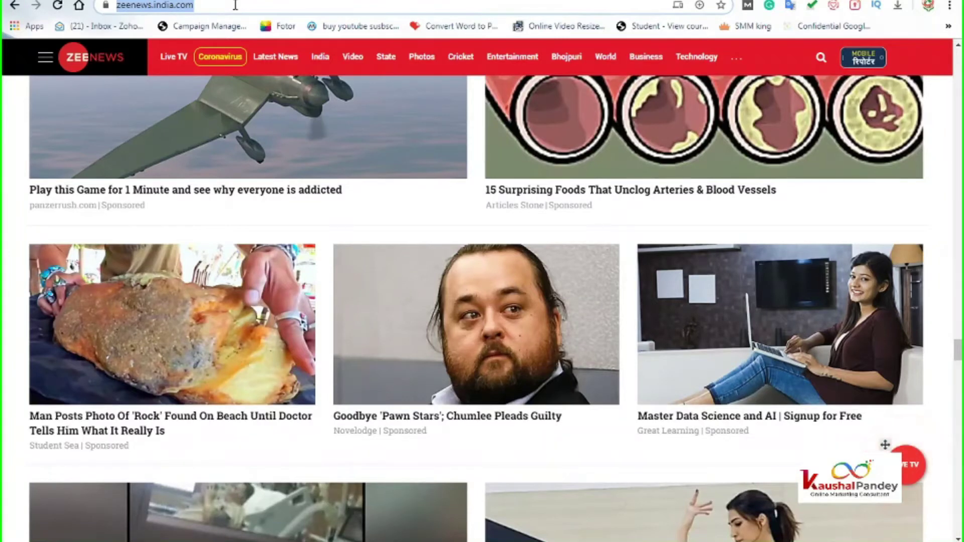
{"action": "type", "text": "z"}
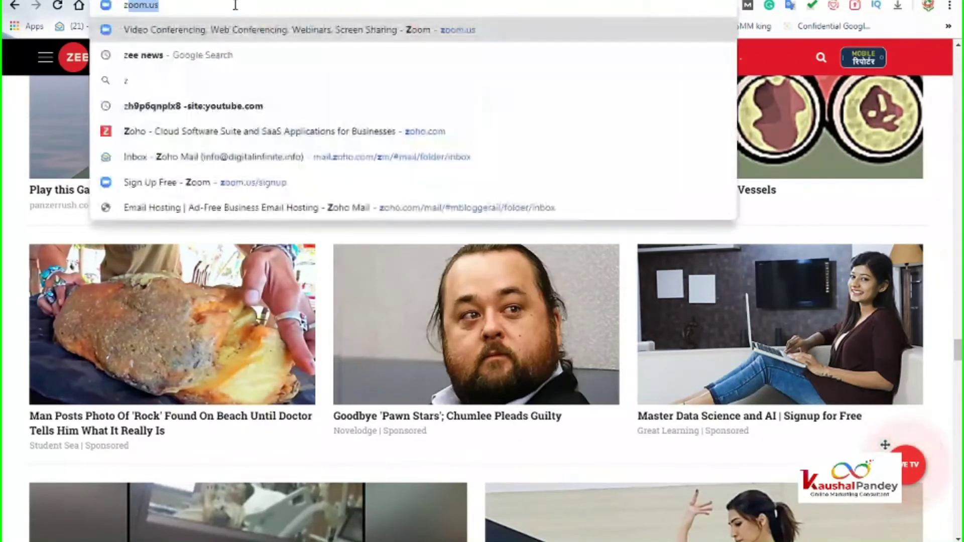
{"action": "key", "text": "BackSpace"}
{"action": "key", "text": "BackSpace"}
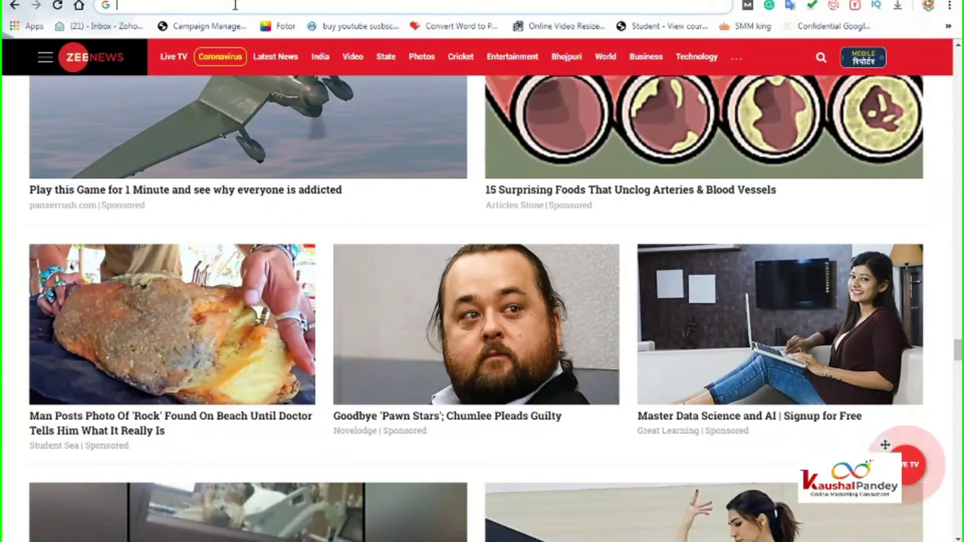
{"action": "type", "text": "aaj tak"}
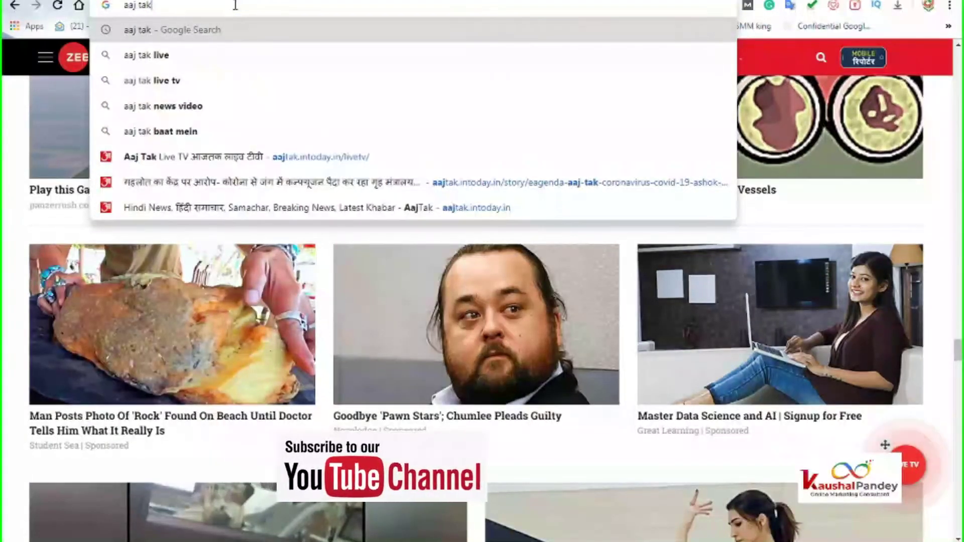
{"action": "key", "text": "Return"}
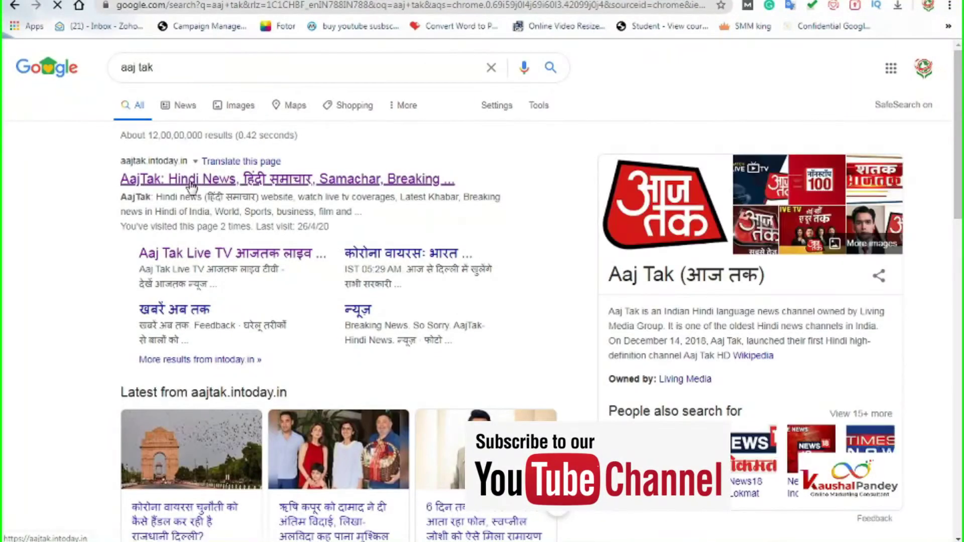
{"action": "left_click", "coordinate": [192, 182]}
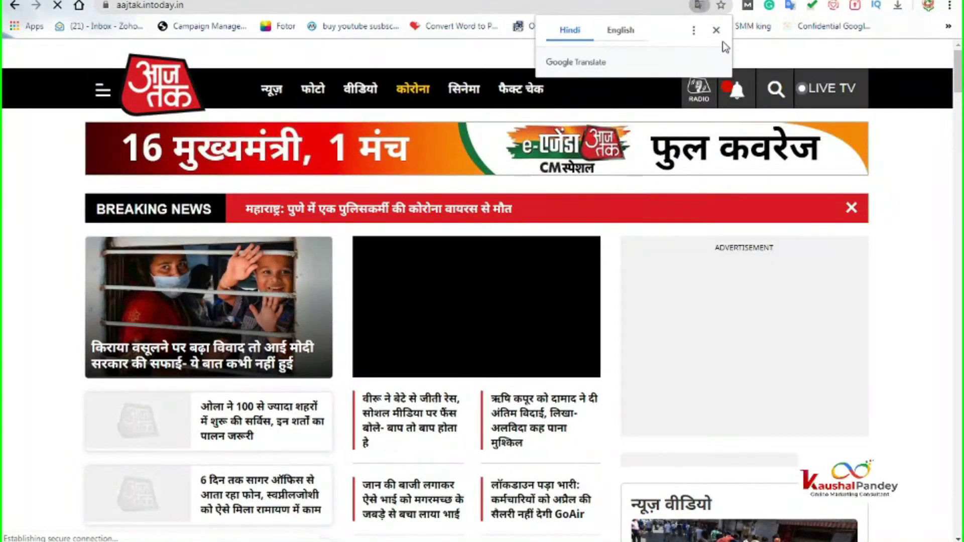
Dismiss the translation prompt and examine the banner and sidebar ads on the AajTak home page
{"action": "left_click", "coordinate": [717, 31]}
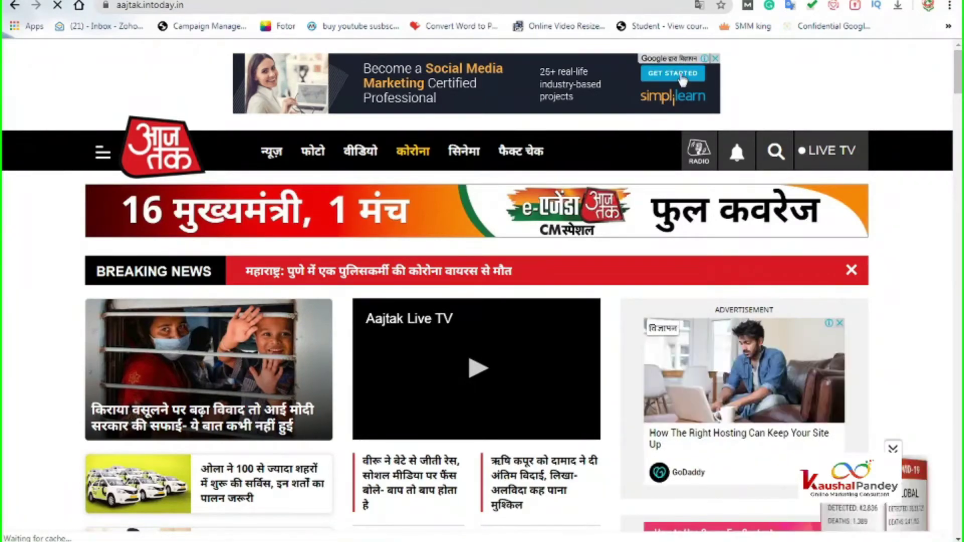
{"action": "scroll", "coordinate": [731, 303], "scroll_direction": "down", "scroll_amount": 3}
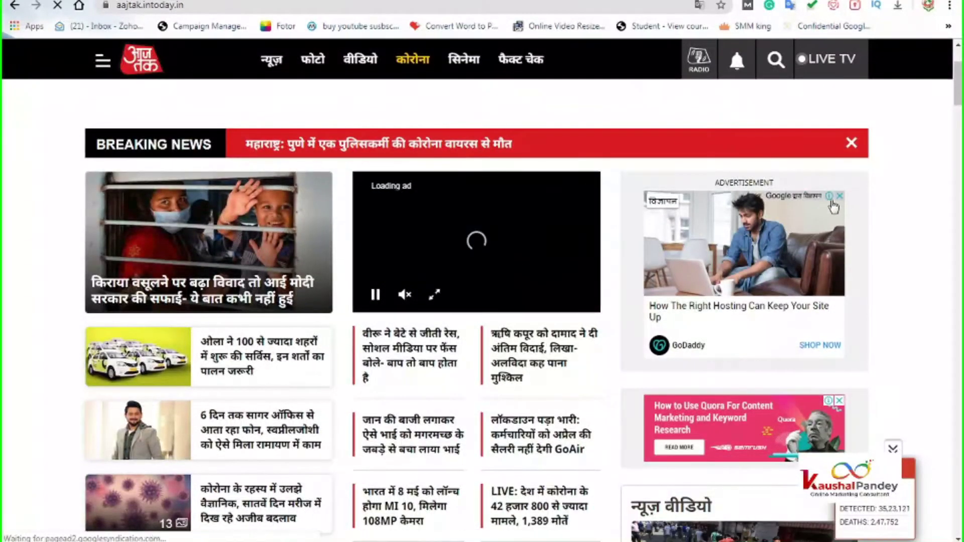
{"action": "scroll", "coordinate": [878, 266], "scroll_direction": "down", "scroll_amount": 1}
{"action": "scroll", "coordinate": [390, 372], "scroll_direction": "down", "scroll_amount": 6}
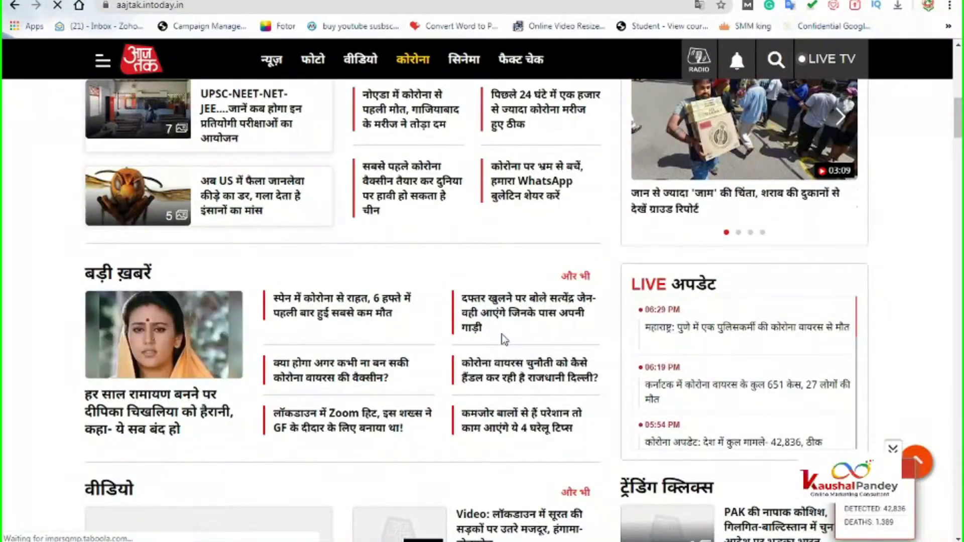
{"action": "scroll", "coordinate": [502, 335], "scroll_direction": "up", "scroll_amount": 6}
{"action": "scroll", "coordinate": [502, 334], "scroll_direction": "up", "scroll_amount": 3}
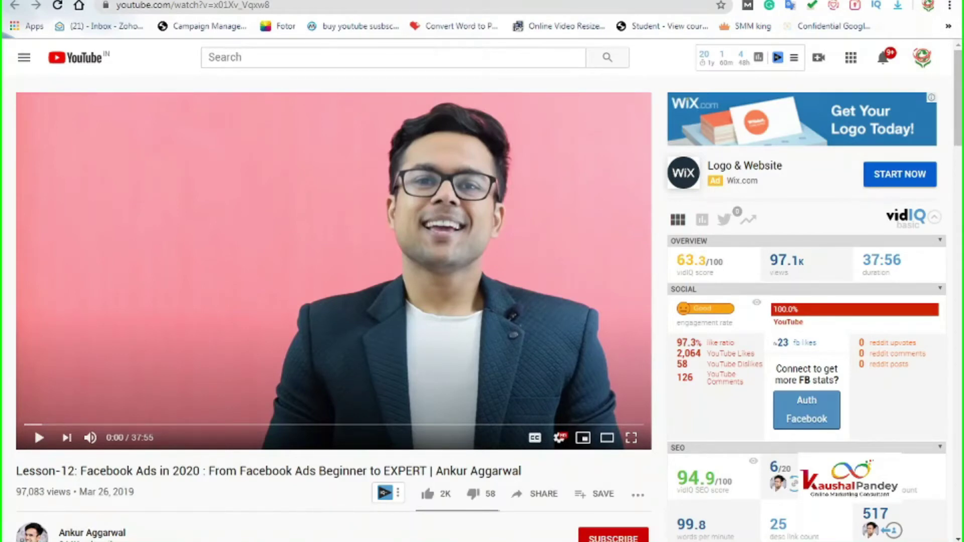
Open the browser's start page and search Google for "digital marketing institute pune"
{"action": "key", "text": "alt+Home"}
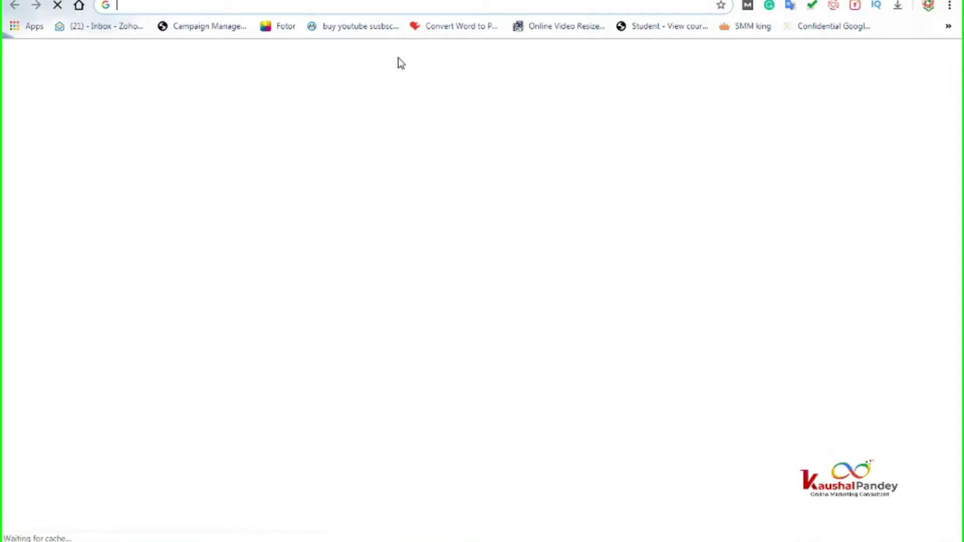
{"action": "type", "text": "digital marketing insti"}
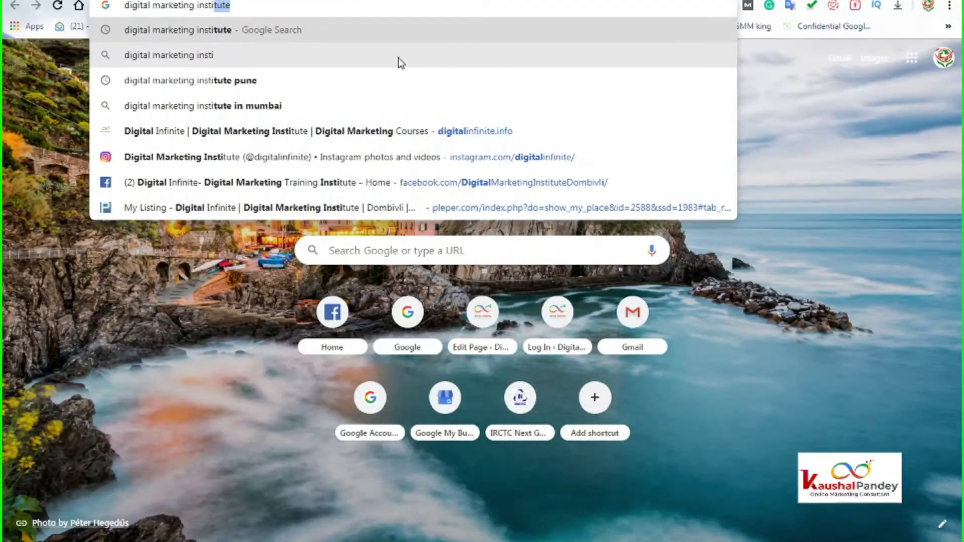
{"action": "left_click", "coordinate": [273, 87]}
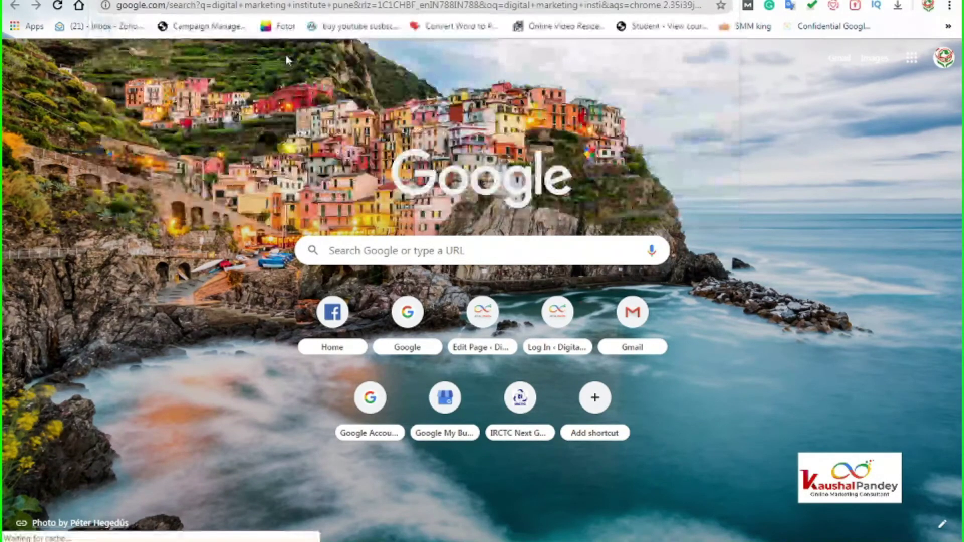
Check the Pune institute search results for text ads, and change the Google search to "digital marketing institute"
{"action": "scroll", "coordinate": [419, 389], "scroll_direction": "down", "scroll_amount": 15}
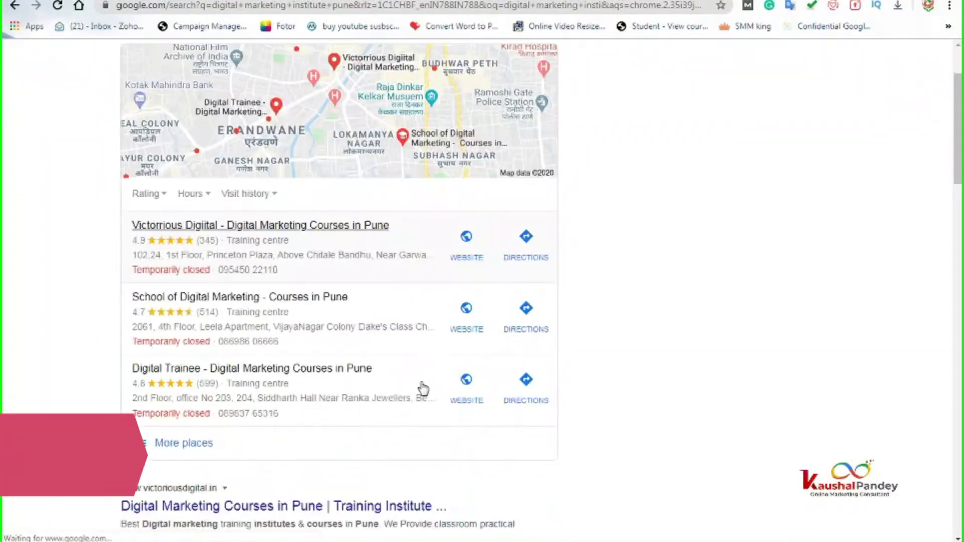
{"action": "scroll", "coordinate": [419, 389], "scroll_direction": "down", "scroll_amount": 10}
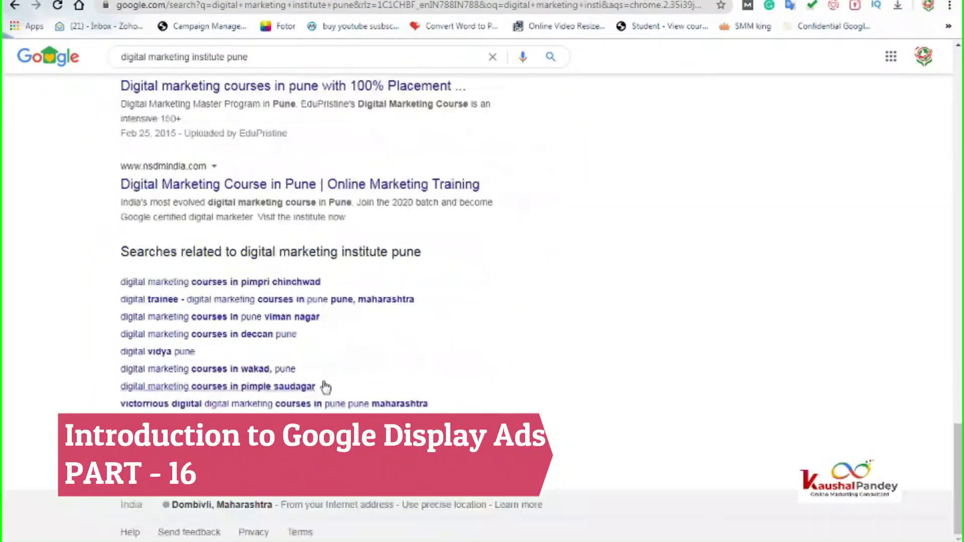
{"action": "scroll", "coordinate": [234, 102], "scroll_direction": "up", "scroll_amount": 10}
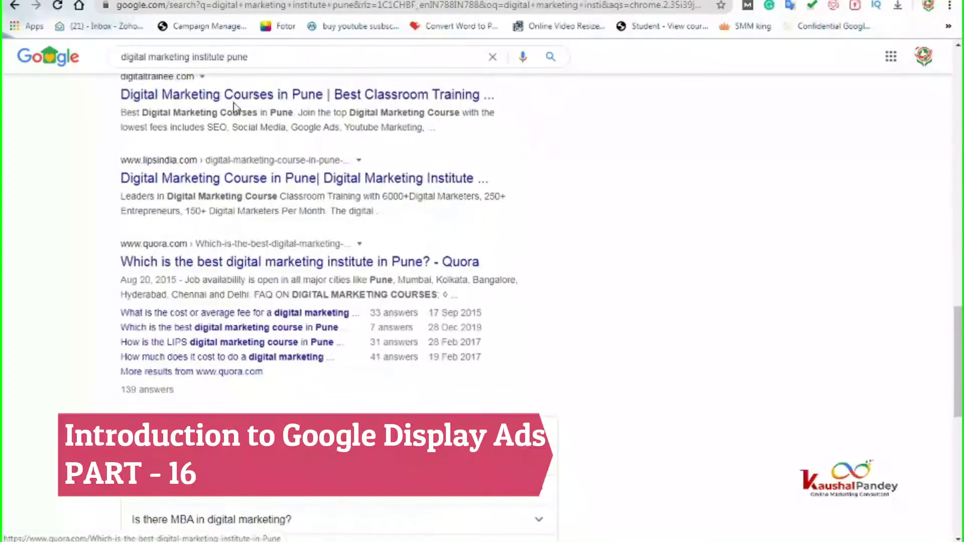
{"action": "double_click", "coordinate": [237, 57]}
{"action": "key", "text": "BackSpace"}
{"action": "key", "text": "Return"}
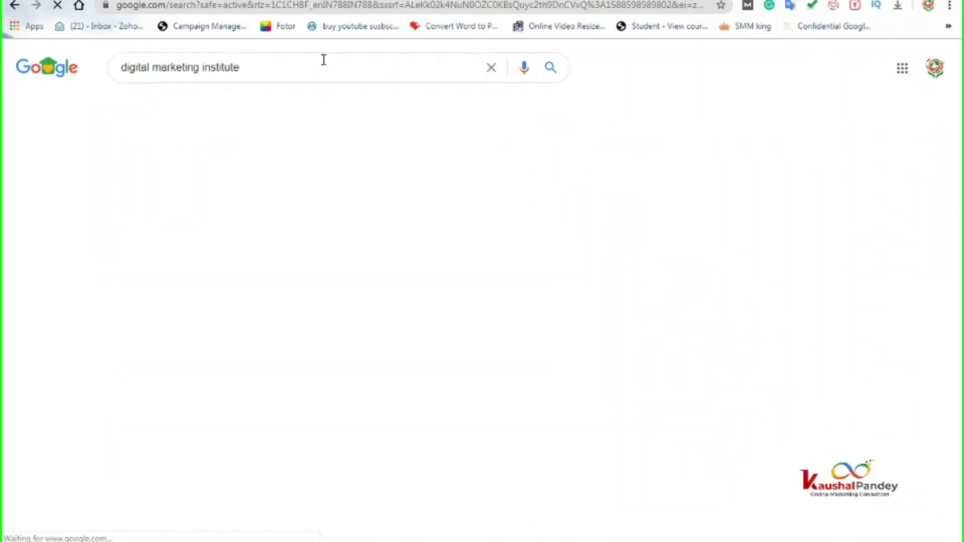
Find the upGrad, Adobe and digitalready text ads near the end of the search results and highlight them briefly
{"action": "scroll", "coordinate": [533, 350], "scroll_direction": "down", "scroll_amount": 15}
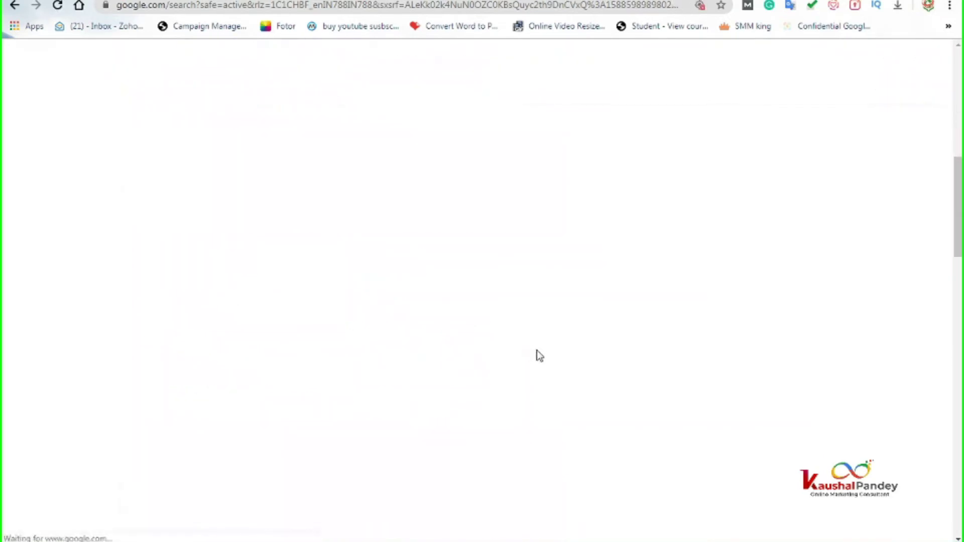
{"action": "scroll", "coordinate": [430, 366], "scroll_direction": "up", "scroll_amount": 4}
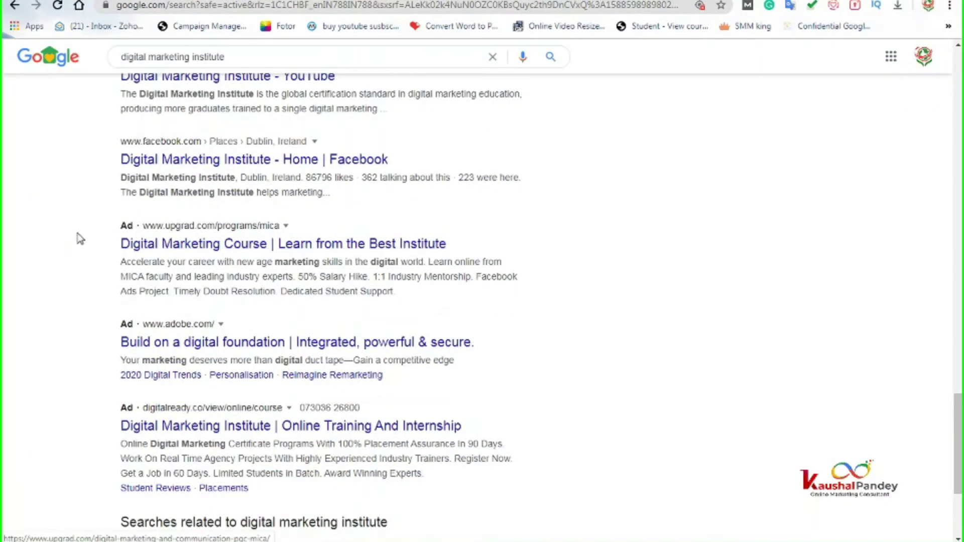
{"action": "left_click_drag", "start_coordinate": [106, 211], "coordinate": [559, 300]}
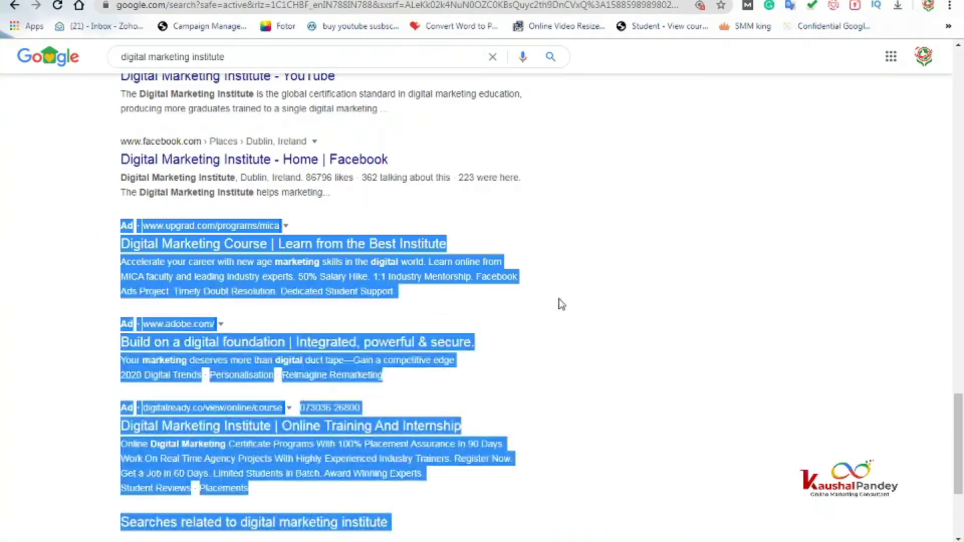
{"action": "left_click", "coordinate": [565, 308]}
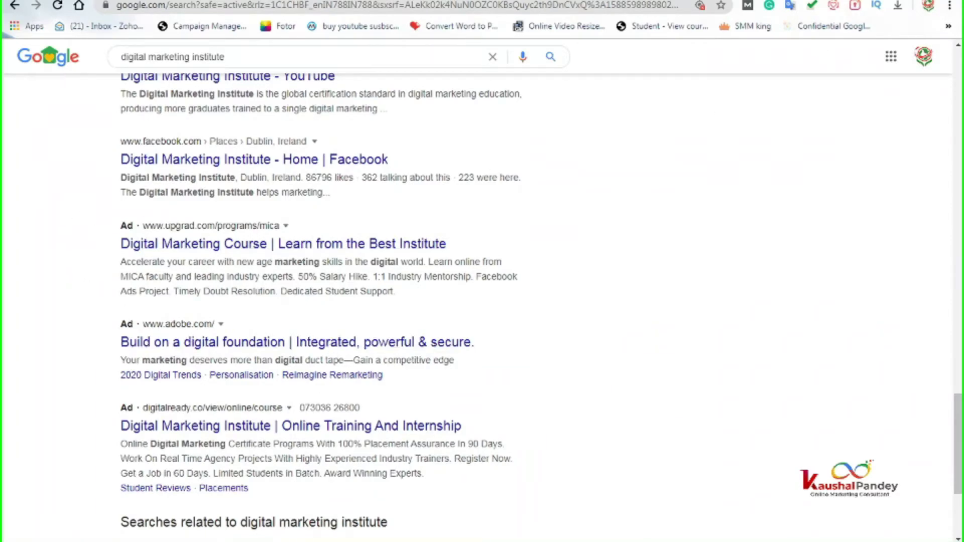
Switch to the YouTube results for "facebook marketing" and examine the Shopify and Udemy ads above the videos
{"action": "left_click", "coordinate": [723, 0]}
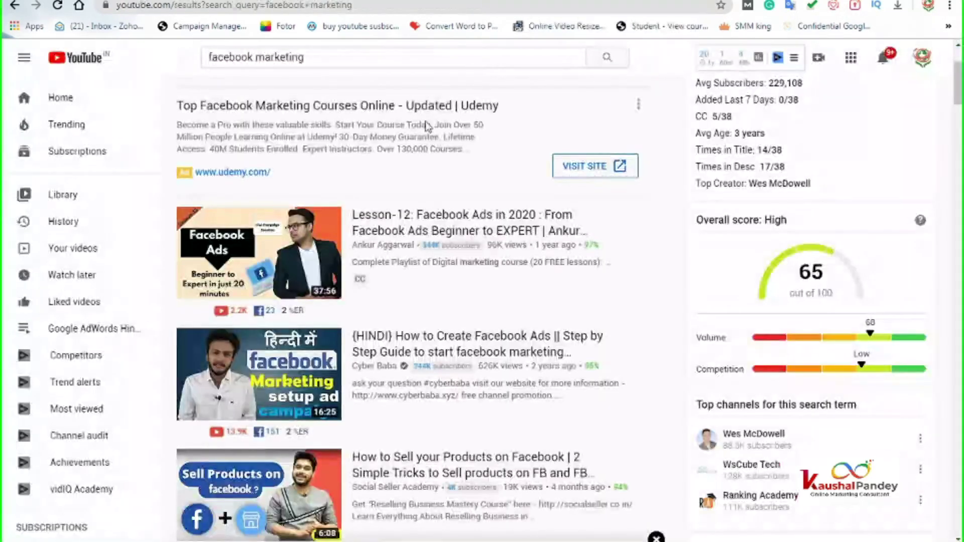
{"action": "scroll", "coordinate": [228, 88], "scroll_direction": "up", "scroll_amount": 3}
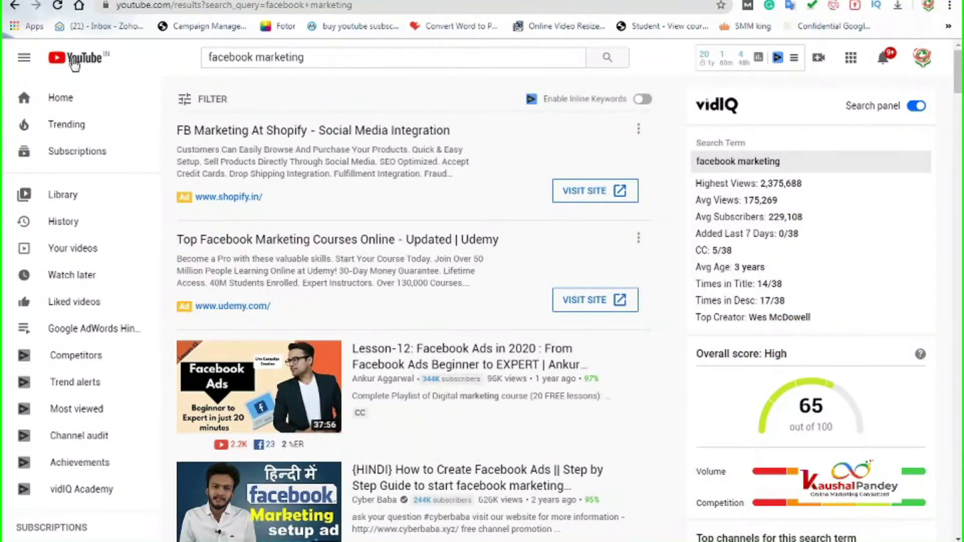
{"action": "triple_click", "coordinate": [311, 57]}
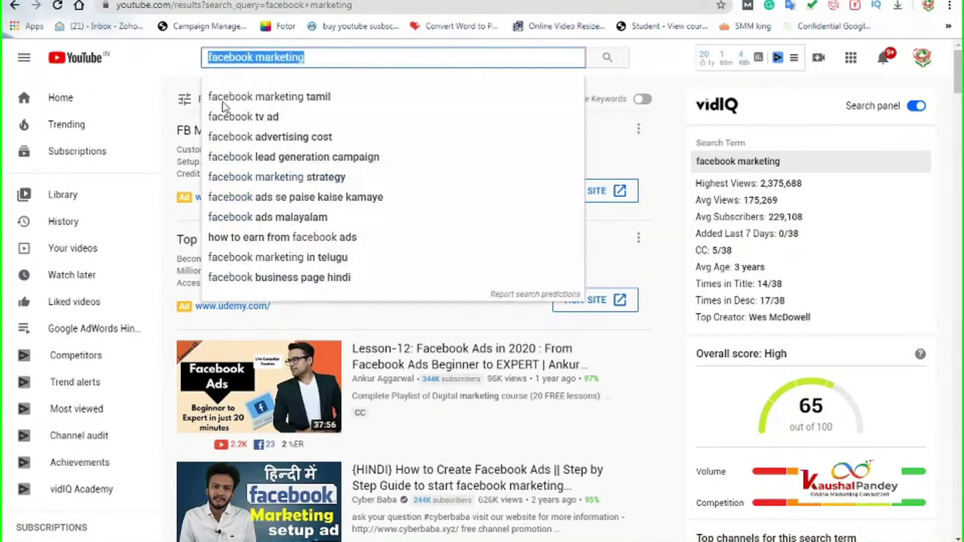
{"action": "left_click", "coordinate": [670, 78]}
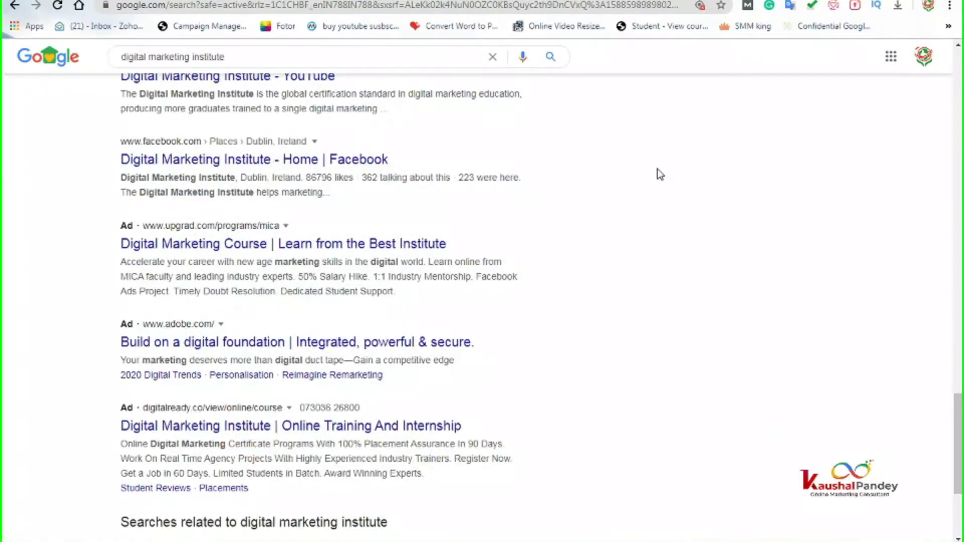
Return to the AajTak home page and examine its banner and sidebar display ads as far as the Movie Masala section
{"action": "scroll", "coordinate": [659, 173], "scroll_direction": "up", "scroll_amount": 9}
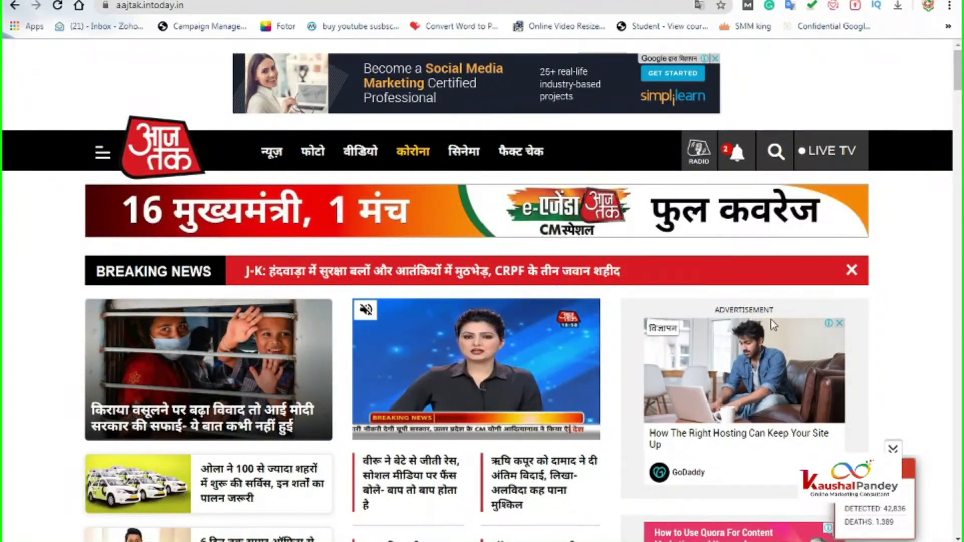
{"action": "scroll", "coordinate": [846, 368], "scroll_direction": "down", "scroll_amount": 3}
{"action": "scroll", "coordinate": [847, 367], "scroll_direction": "down", "scroll_amount": 5}
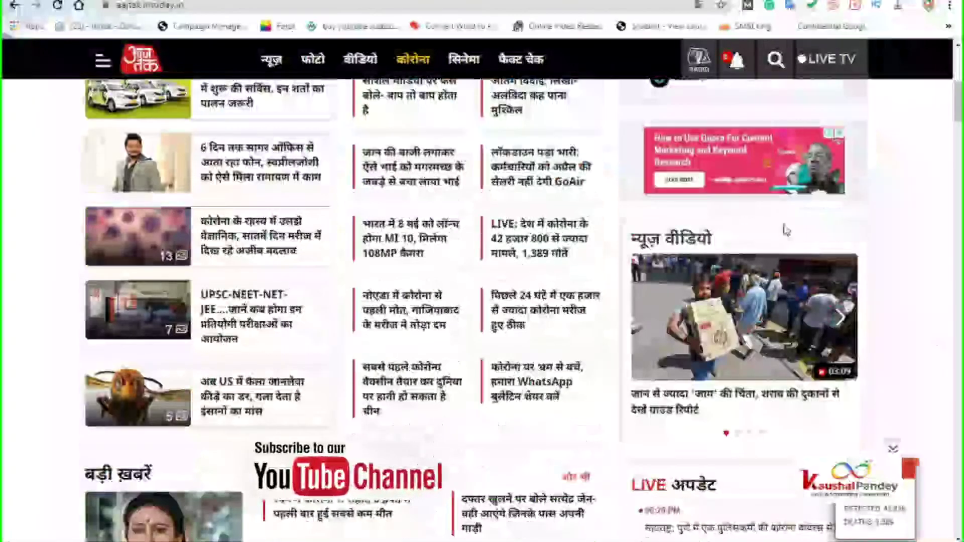
{"action": "scroll", "coordinate": [529, 381], "scroll_direction": "down", "scroll_amount": 6}
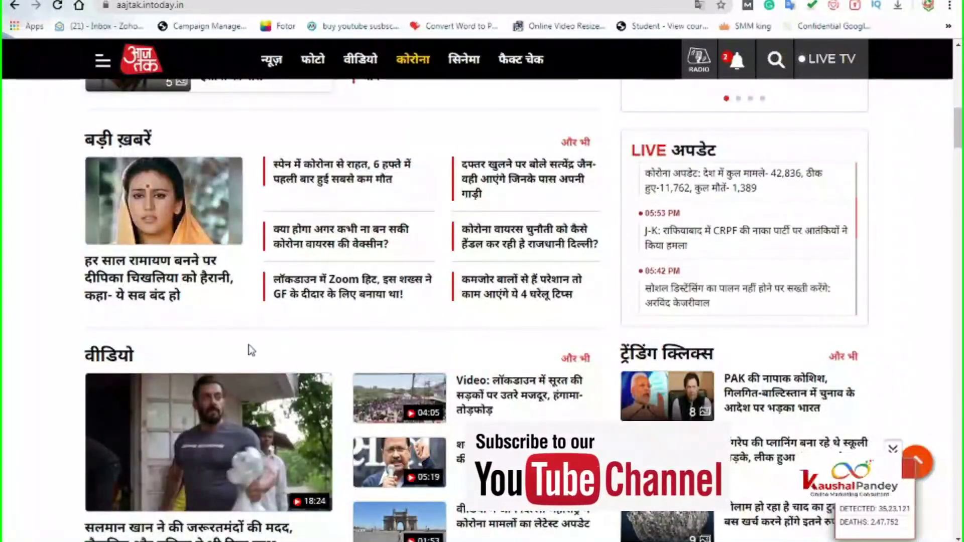
{"action": "scroll", "coordinate": [510, 362], "scroll_direction": "down", "scroll_amount": 6}
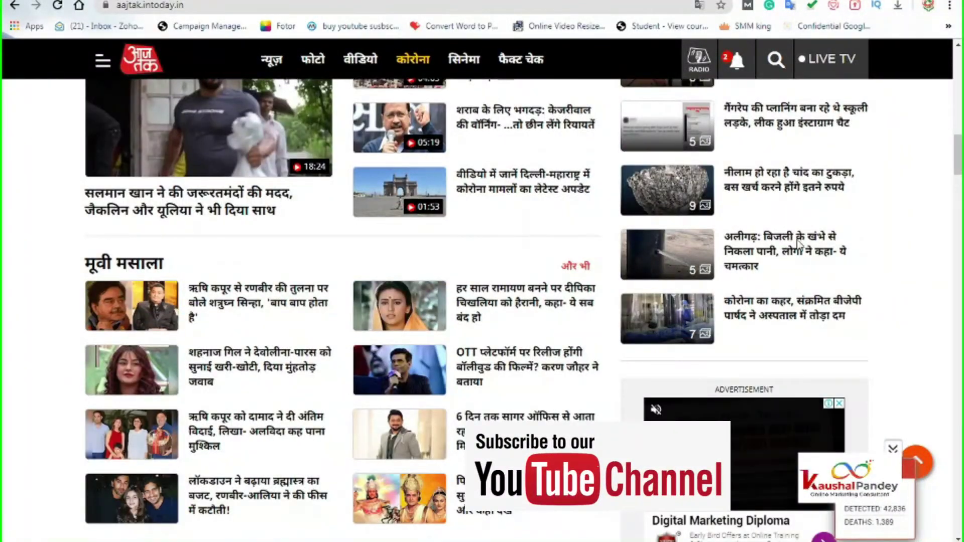
{"action": "scroll", "coordinate": [897, 272], "scroll_direction": "up", "scroll_amount": 15}
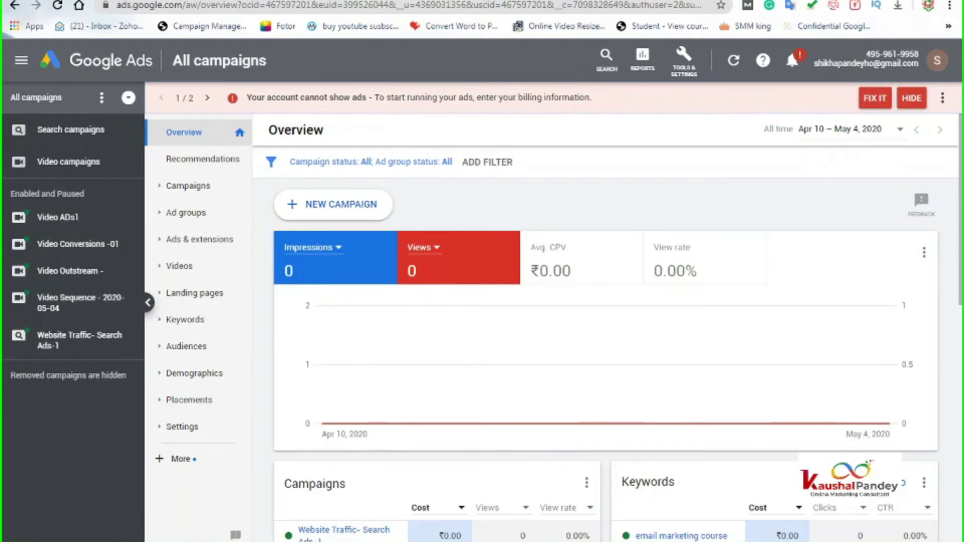
Start a new Google Ads campaign without a goal's guidance, choose the Display type and view its campaign subtypes
{"action": "left_click", "coordinate": [312, 206]}
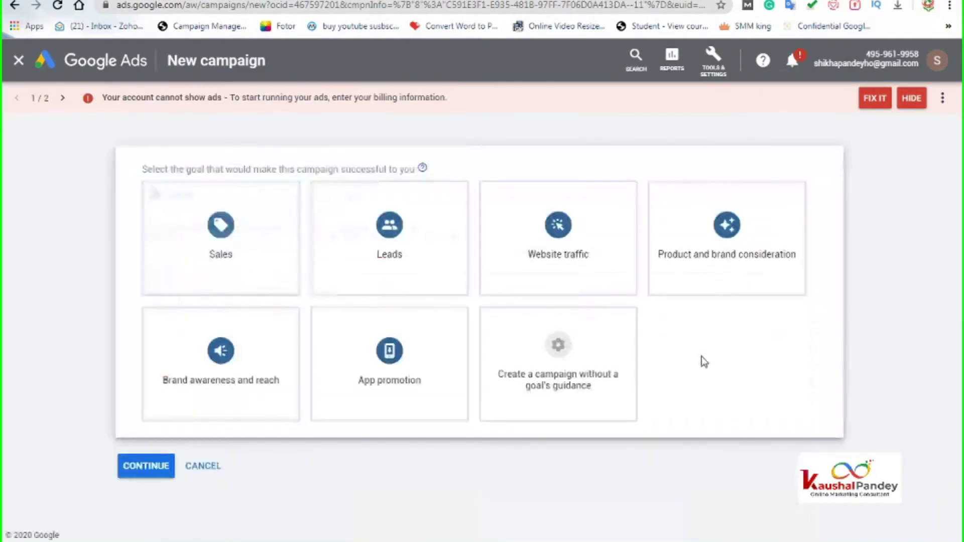
{"action": "left_click", "coordinate": [586, 407]}
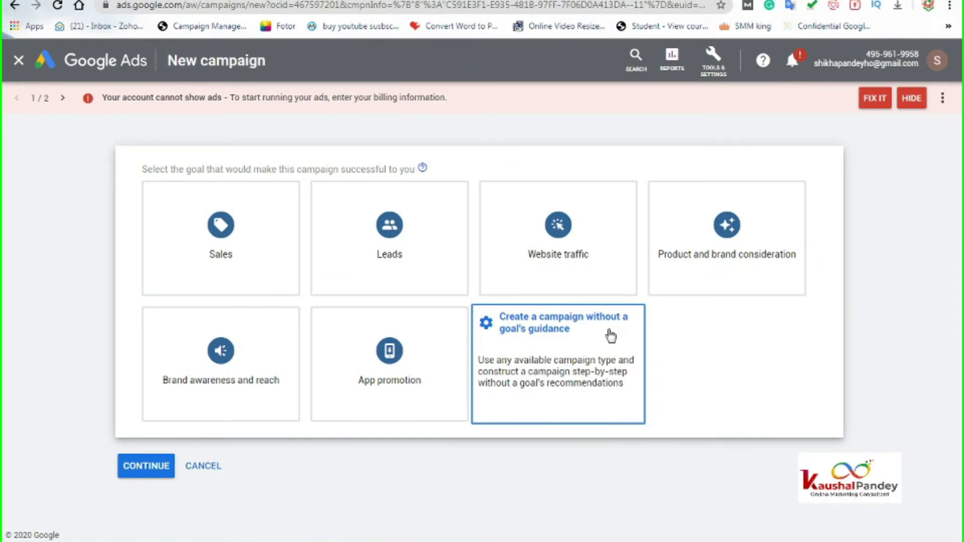
{"action": "left_click", "coordinate": [542, 340]}
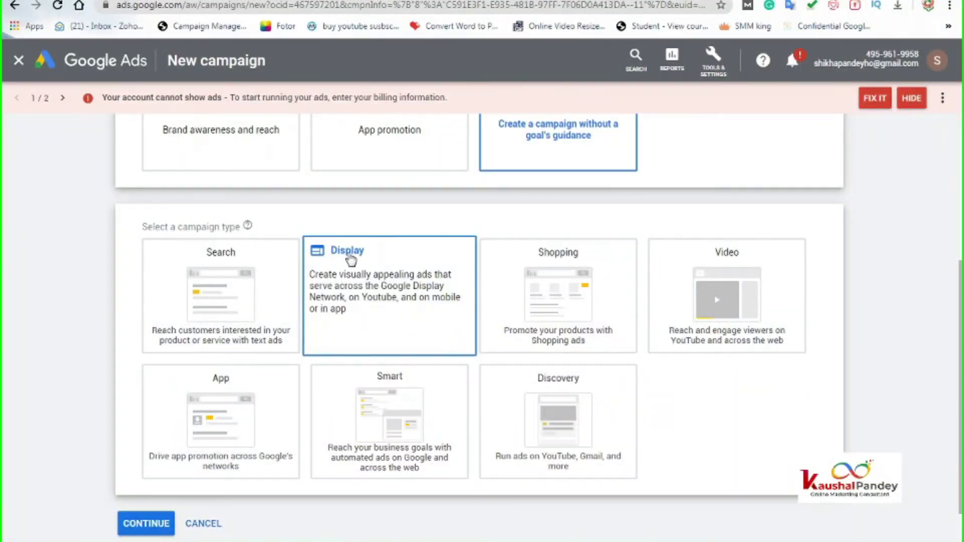
{"action": "left_click", "coordinate": [345, 260]}
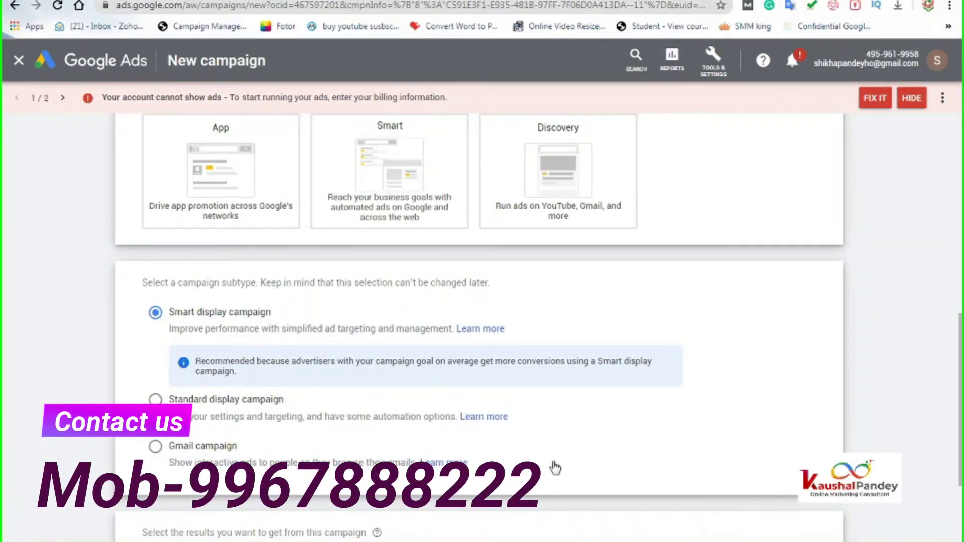
{"action": "scroll", "coordinate": [565, 469], "scroll_direction": "down", "scroll_amount": 3}
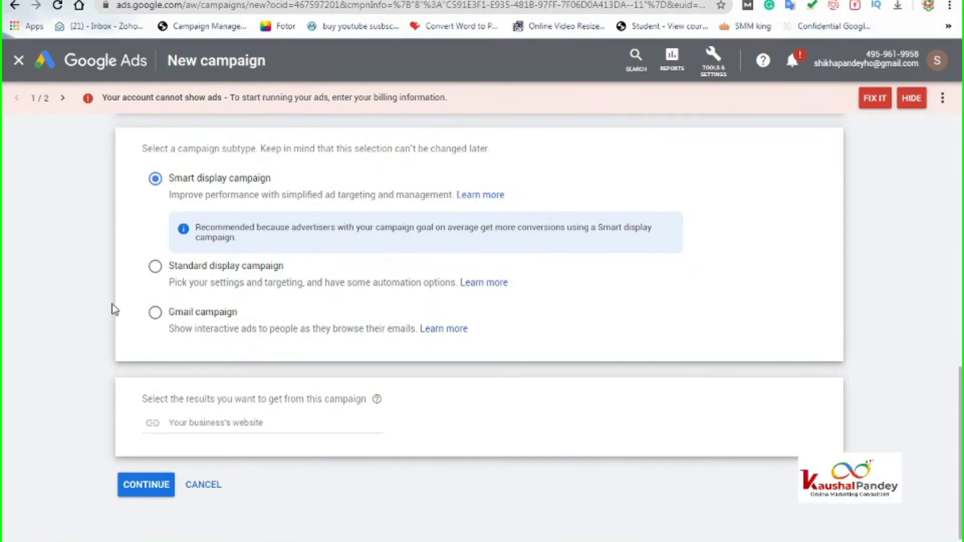
Open gmail.com in a new browser tab and switch to the Digital Infinite account's inbox
{"action": "key", "text": "ctrl+t"}
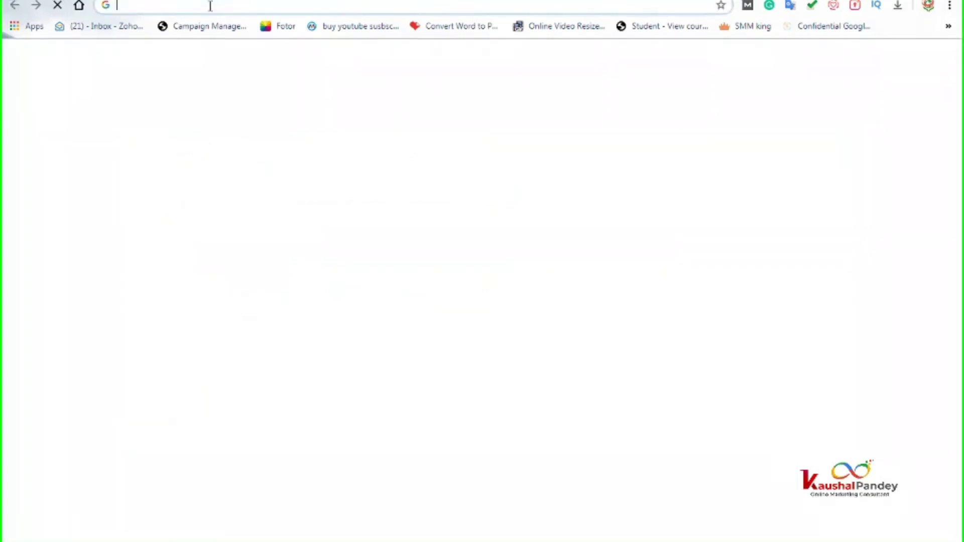
{"action": "type", "text": "gmail.com"}
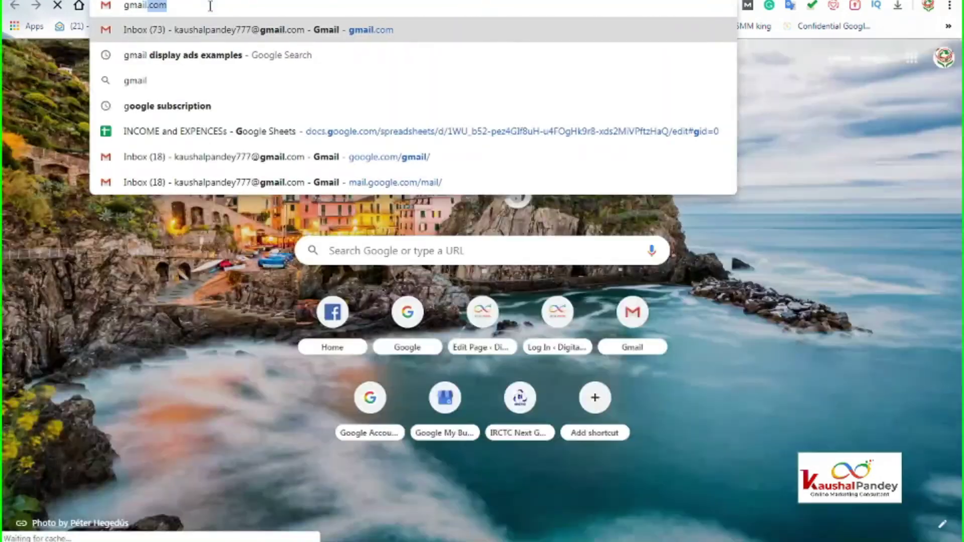
{"action": "key", "text": "Return"}
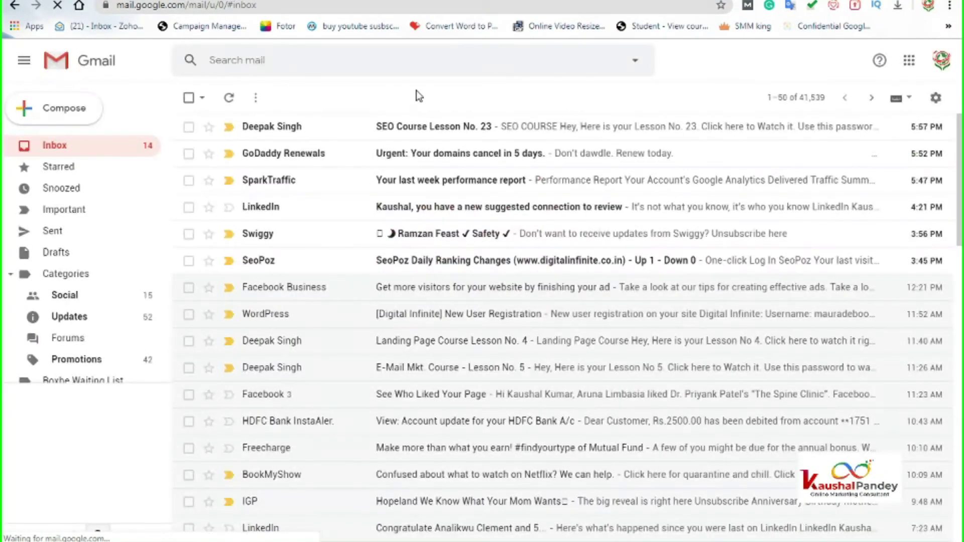
{"action": "left_click", "coordinate": [941, 60]}
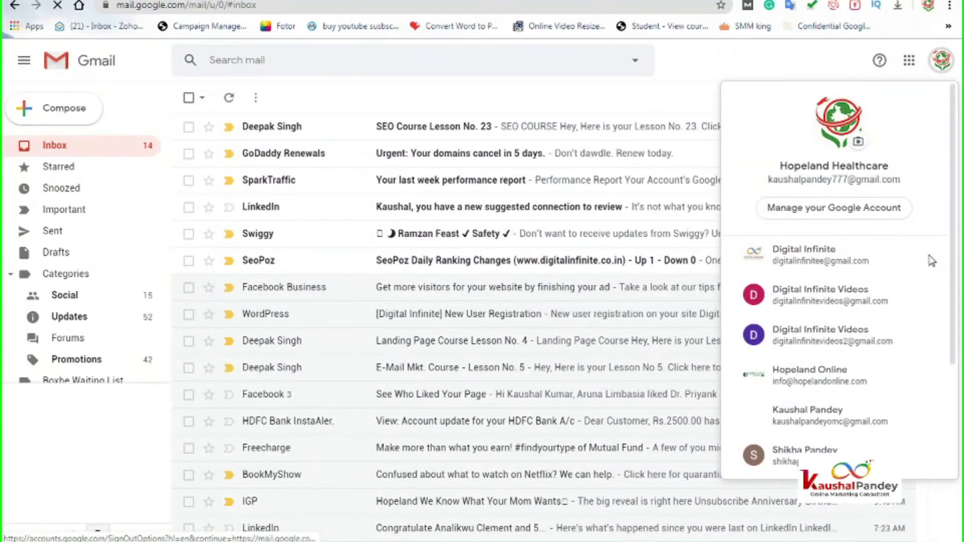
{"action": "left_click", "coordinate": [932, 260]}
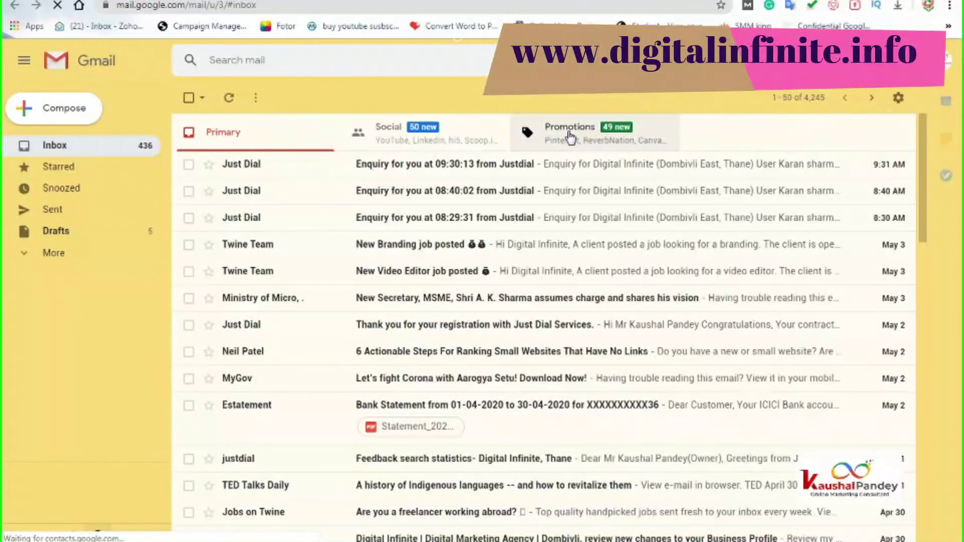
Look through the inbox's Promotions, Social and Primary categories for Gmail ads
{"action": "left_click", "coordinate": [570, 136]}
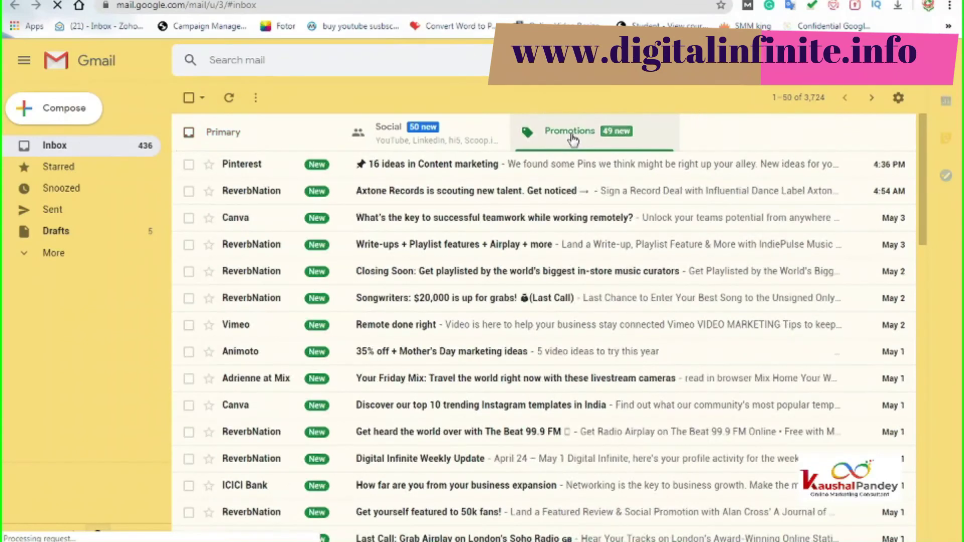
{"action": "left_click", "coordinate": [384, 133]}
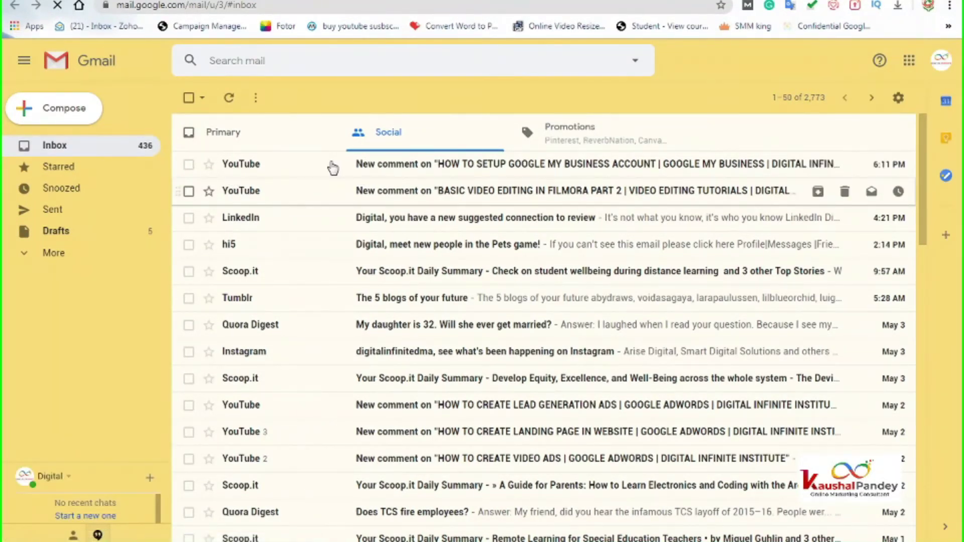
{"action": "left_click", "coordinate": [570, 132]}
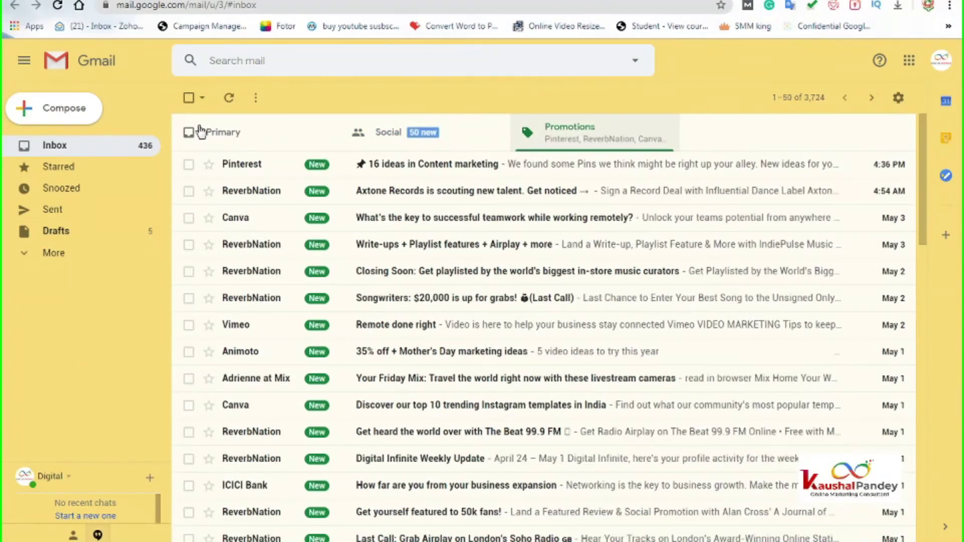
{"action": "left_click", "coordinate": [200, 132]}
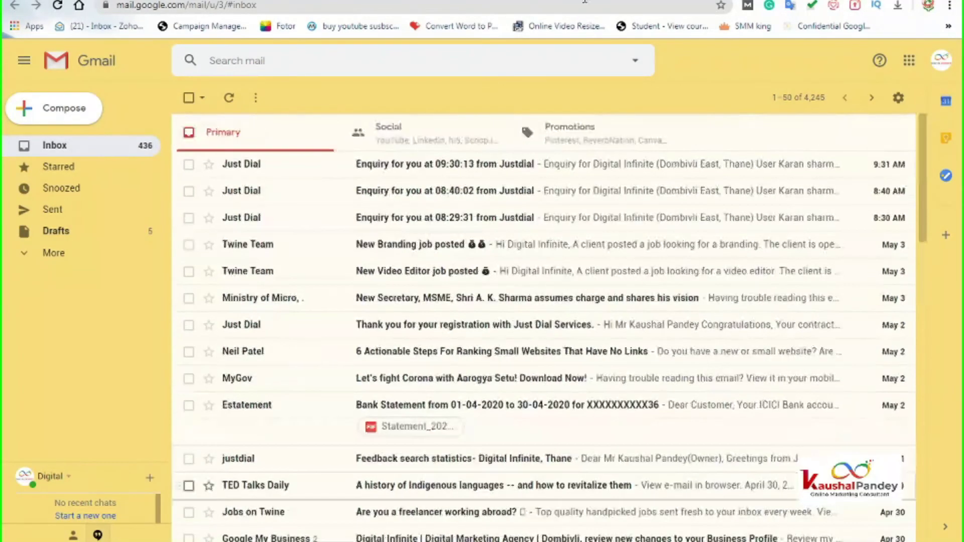
Search Google for "gmail display ads examples" in a new tab and show the image results
{"action": "left_click", "coordinate": [286, 27]}
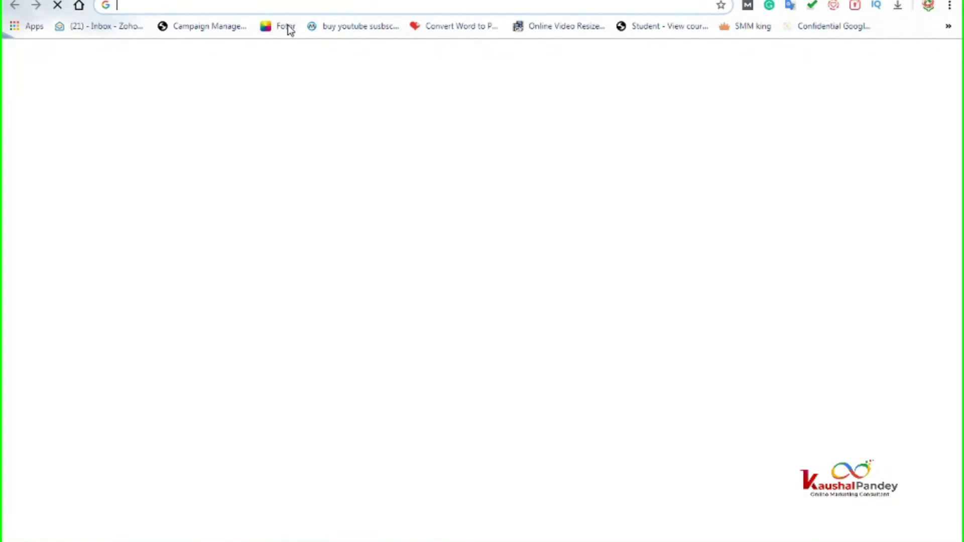
{"action": "type", "text": "gmail disp"}
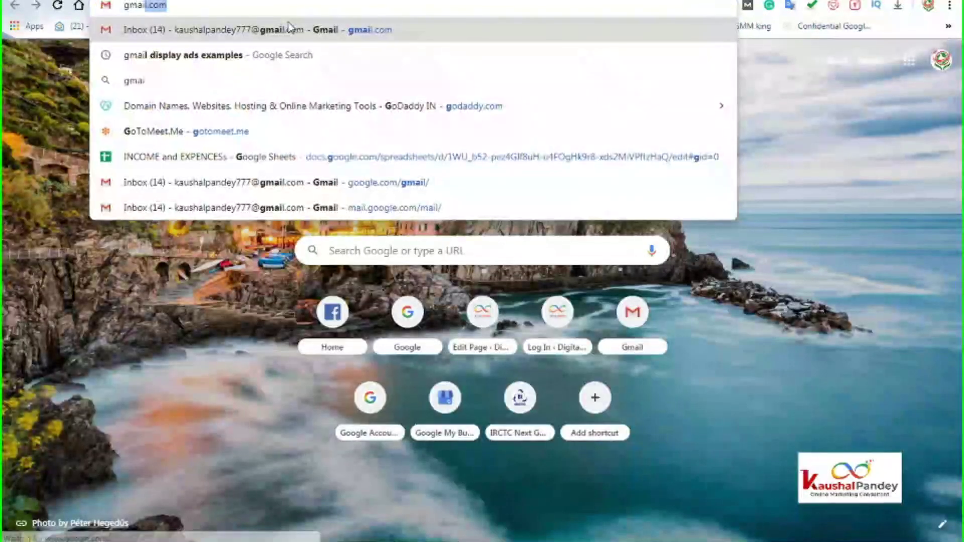
{"action": "type", "text": "lay ads examples"}
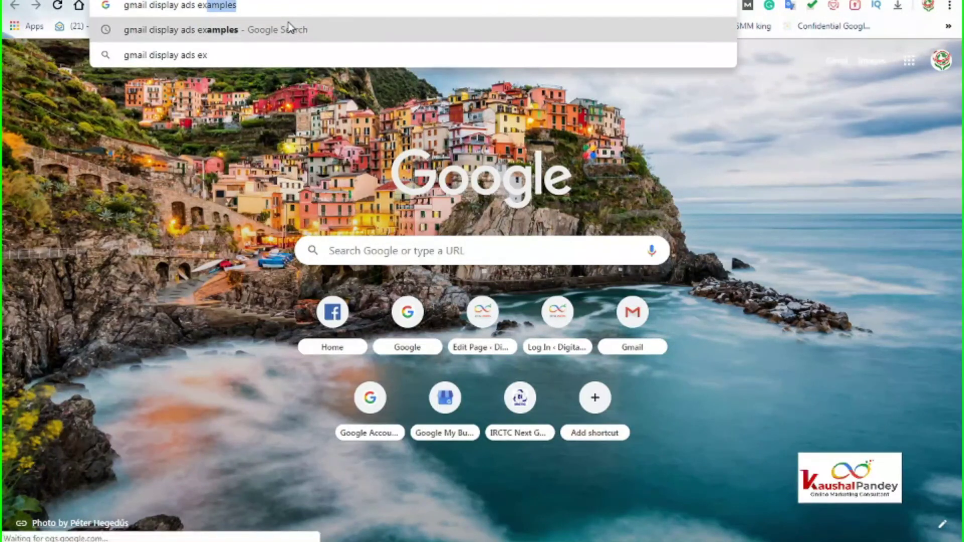
{"action": "key", "text": "Return"}
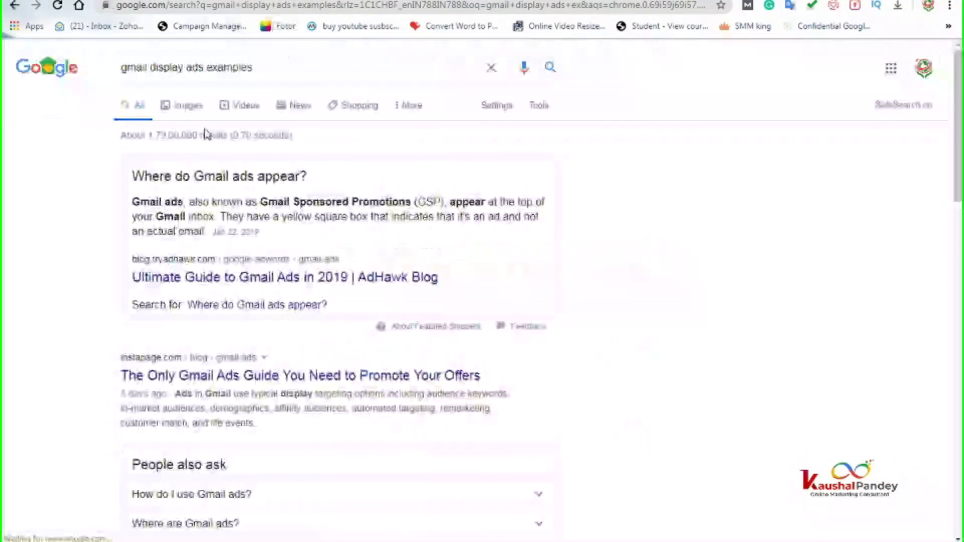
{"action": "left_click", "coordinate": [182, 106]}
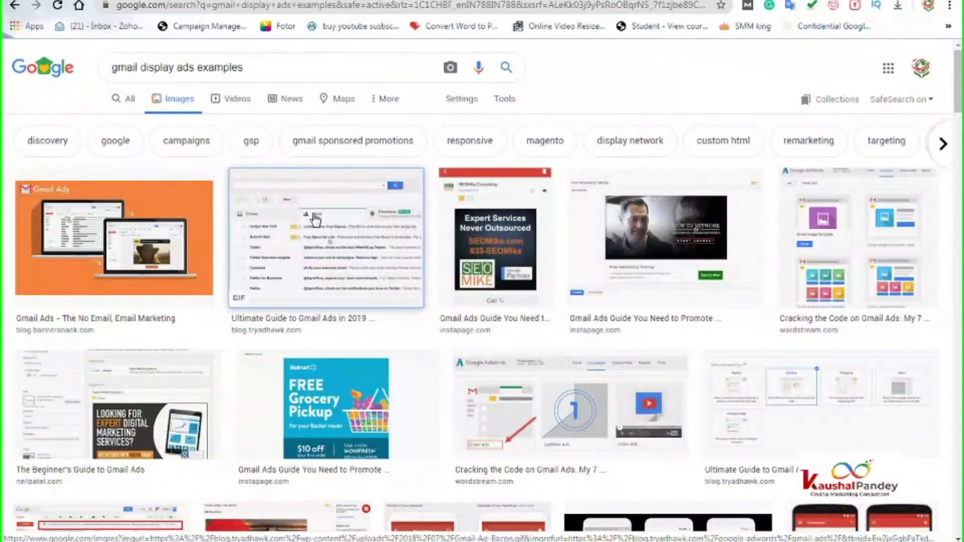
Preview the Gmail ad example images from AdHawk Blog, Adssential Marketing and Bannersnack blog
{"action": "left_click", "coordinate": [313, 218]}
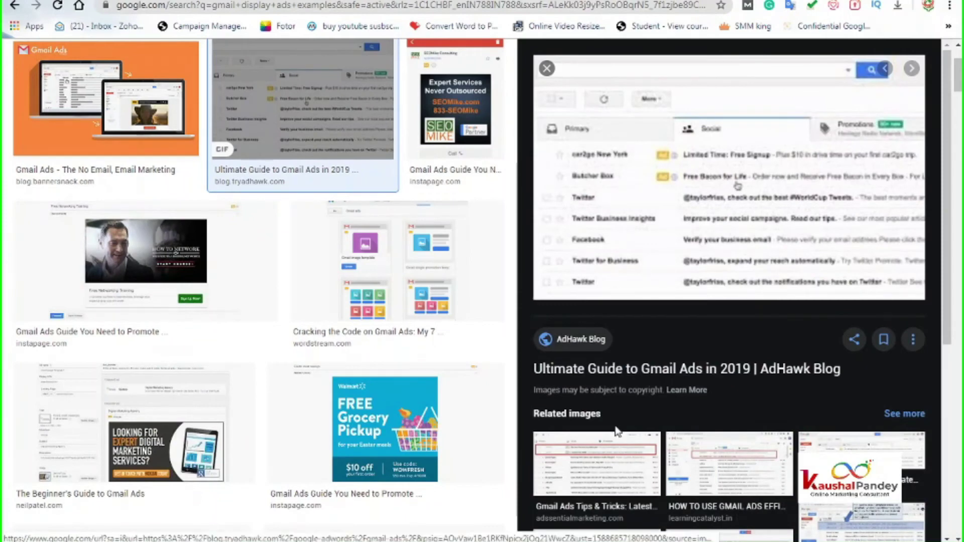
{"action": "left_click", "coordinate": [583, 474]}
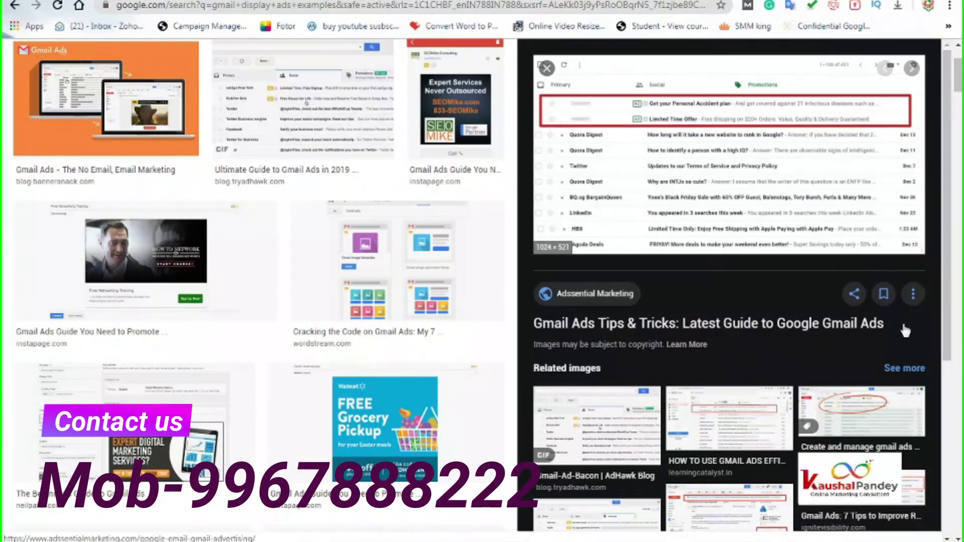
{"action": "scroll", "coordinate": [592, 418], "scroll_direction": "down", "scroll_amount": 3}
{"action": "left_click", "coordinate": [592, 418]}
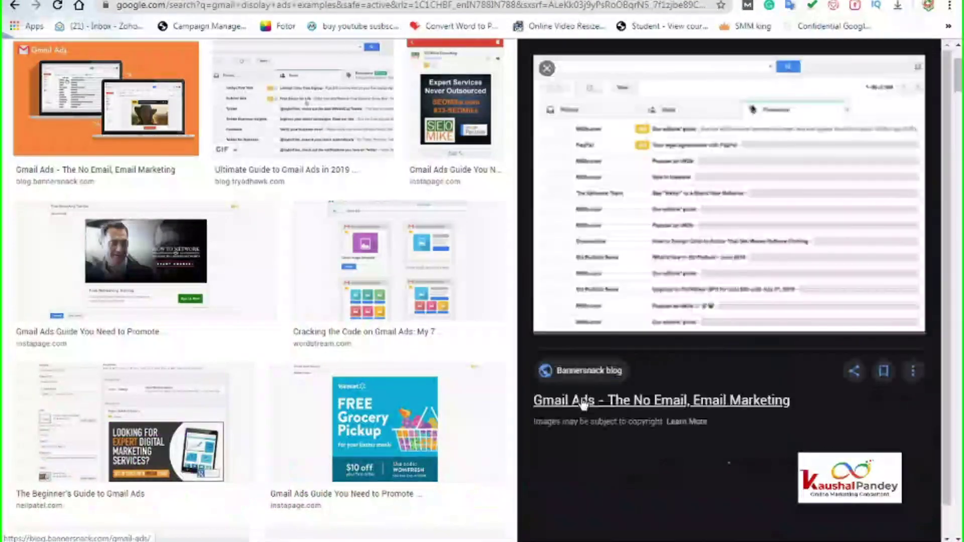